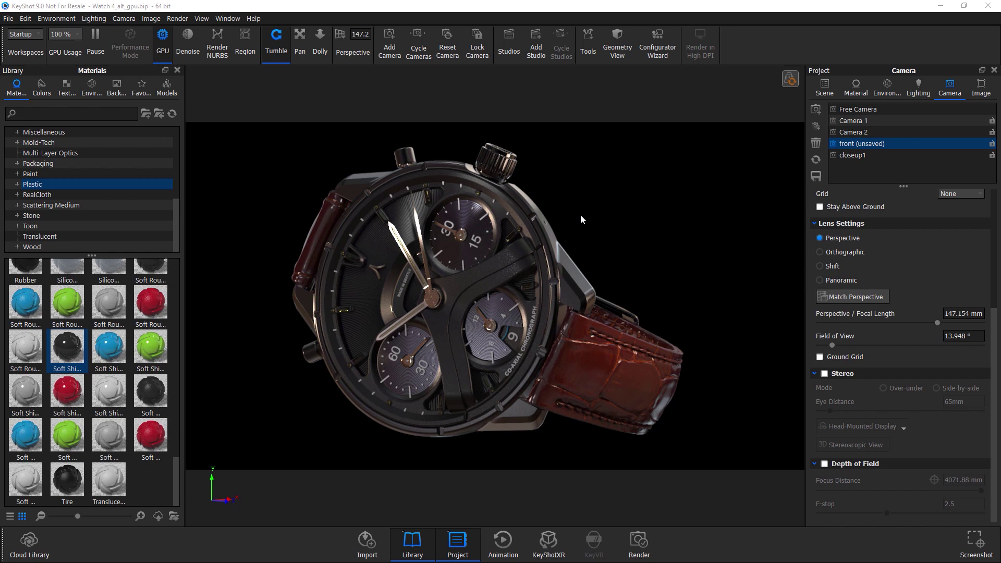
Open the project's image settings and select the Default image style.
{"action": "left_click", "coordinate": [980, 89]}
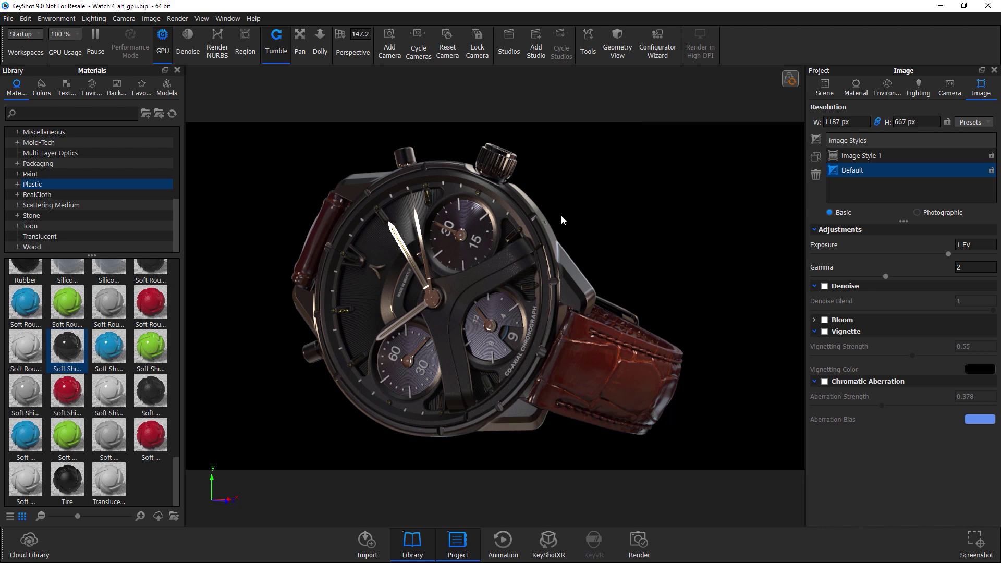
{"action": "left_click", "coordinate": [949, 173]}
{"action": "left_click", "coordinate": [859, 155]}
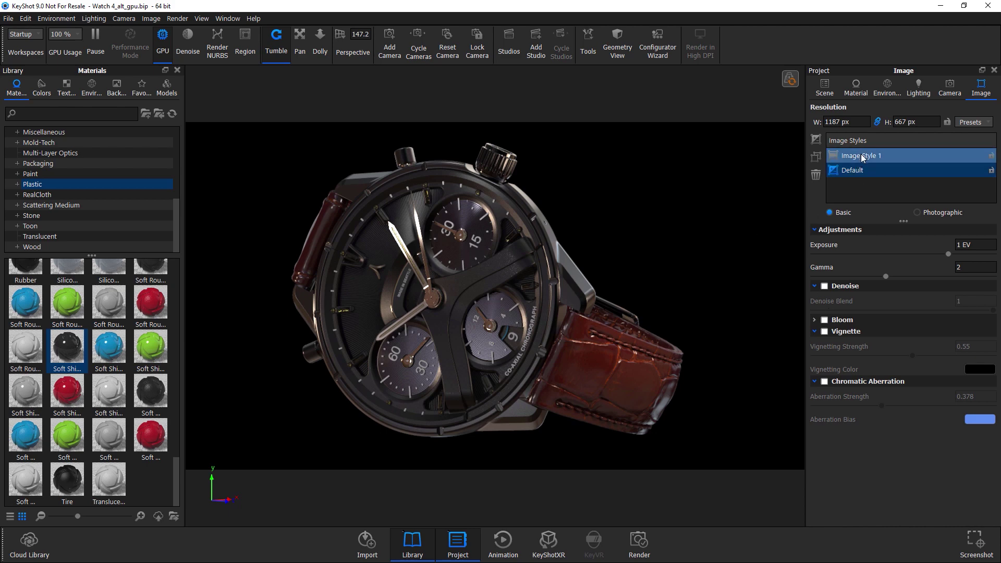
{"action": "left_click", "coordinate": [855, 164]}
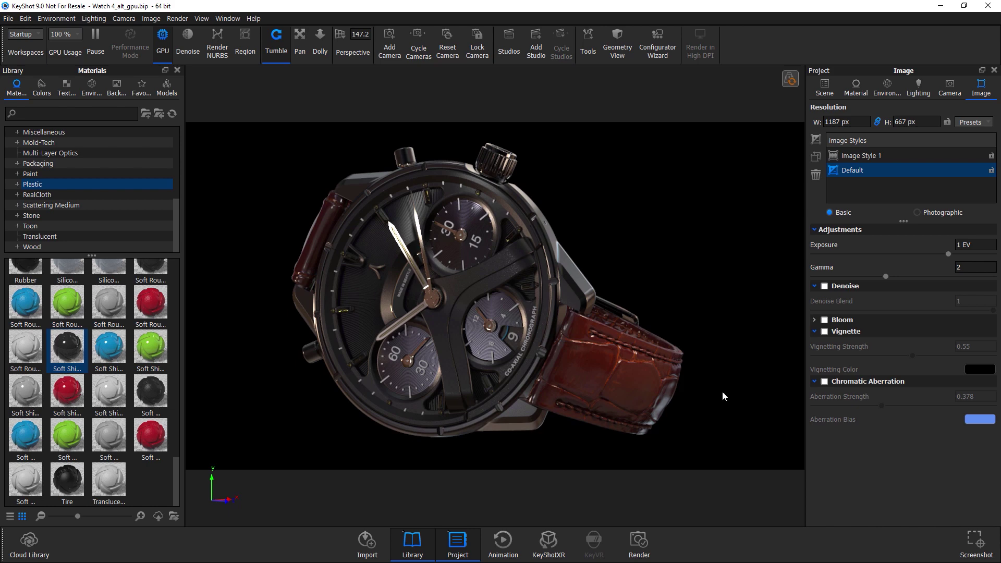
Raise the exposure to 2 EV, bring it back to 1.342 EV, and lower the gamma to 1.03.
{"action": "left_click", "coordinate": [959, 244]}
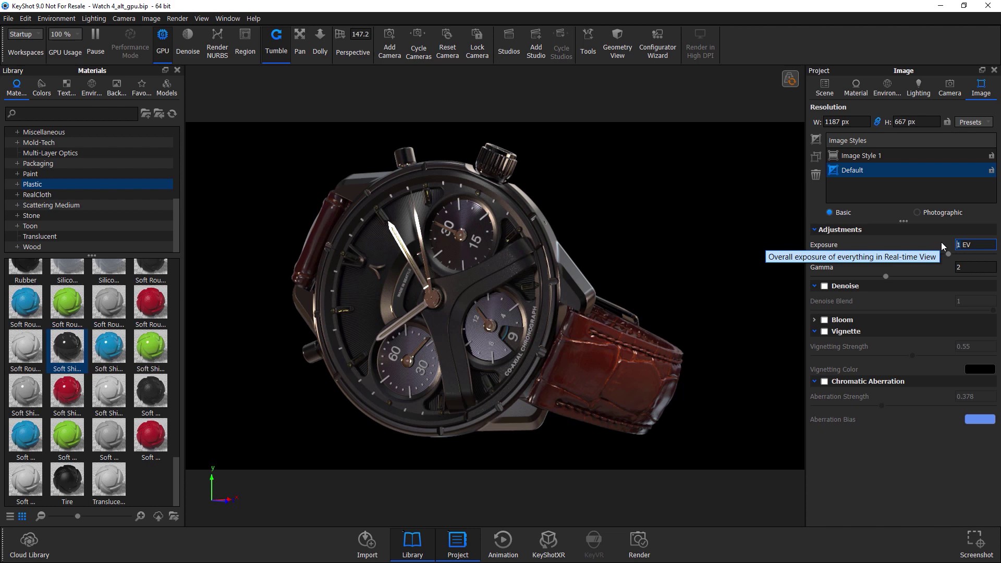
{"action": "key", "text": "Return"}
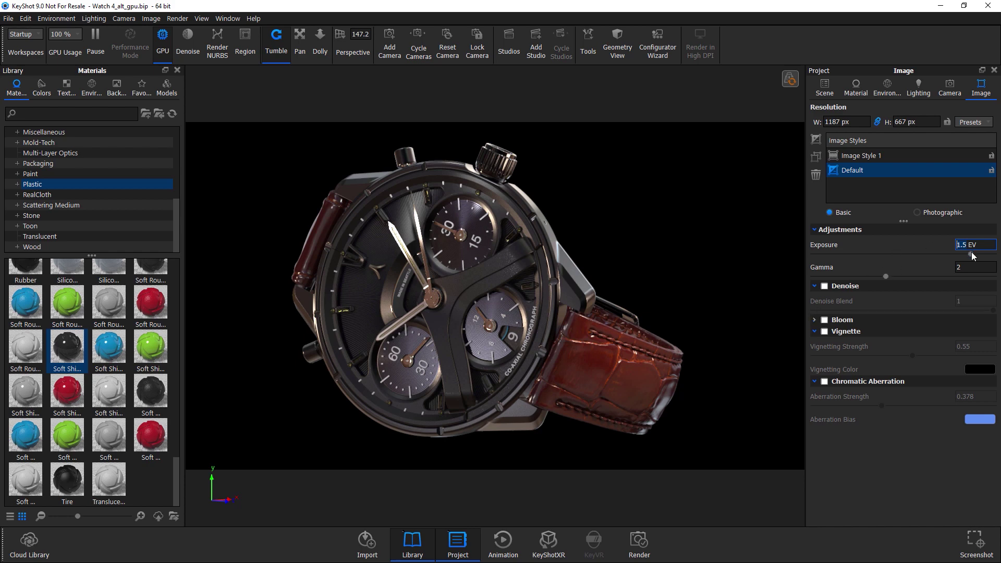
{"action": "left_click_drag", "start_coordinate": [970, 254], "coordinate": [993, 254]}
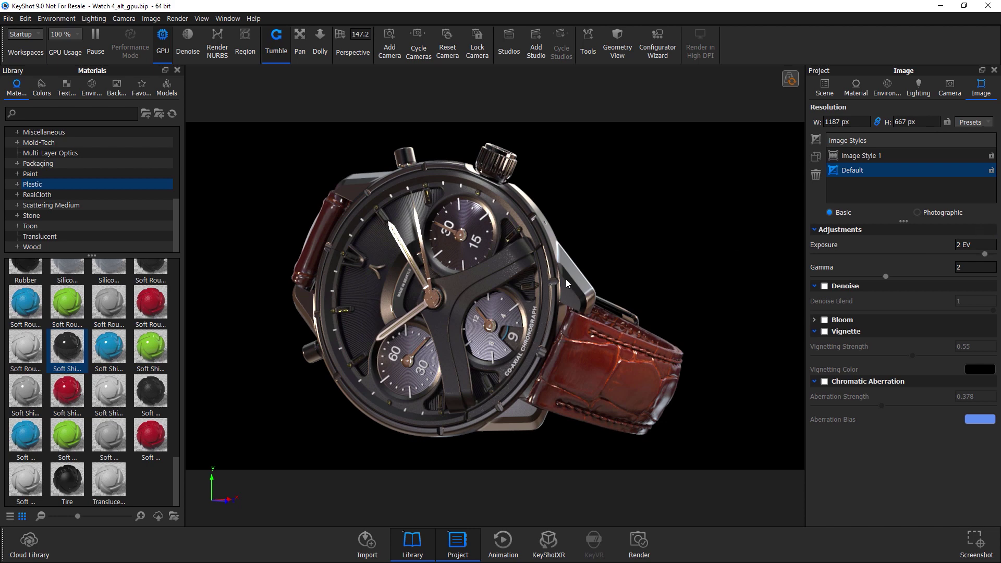
{"action": "left_click_drag", "start_coordinate": [978, 258], "coordinate": [957, 261]}
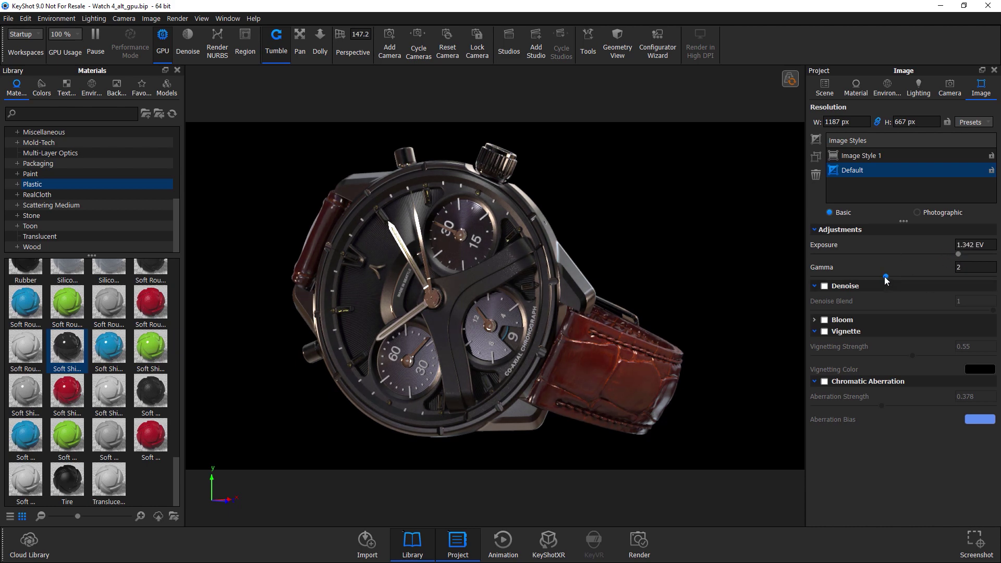
{"action": "left_click_drag", "start_coordinate": [886, 277], "coordinate": [850, 281]}
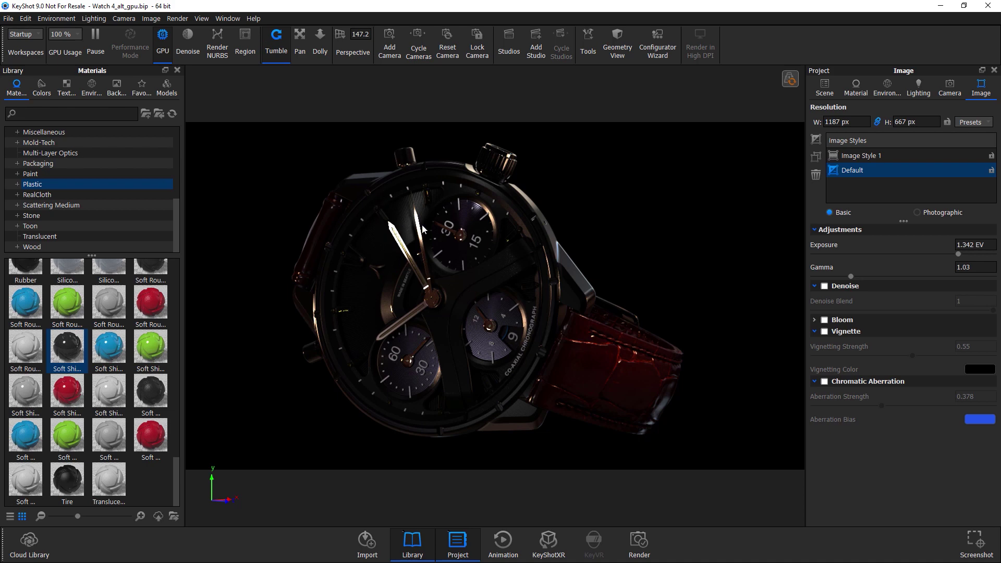
Enable all render passes in the still image render output settings and close the render settings.
{"action": "left_click", "coordinate": [177, 18]}
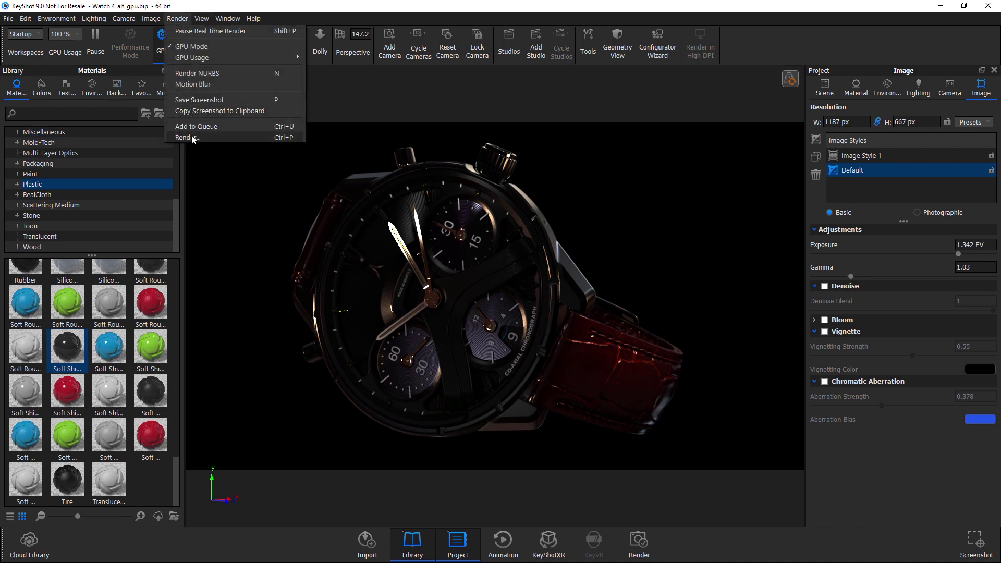
{"action": "left_click", "coordinate": [189, 137]}
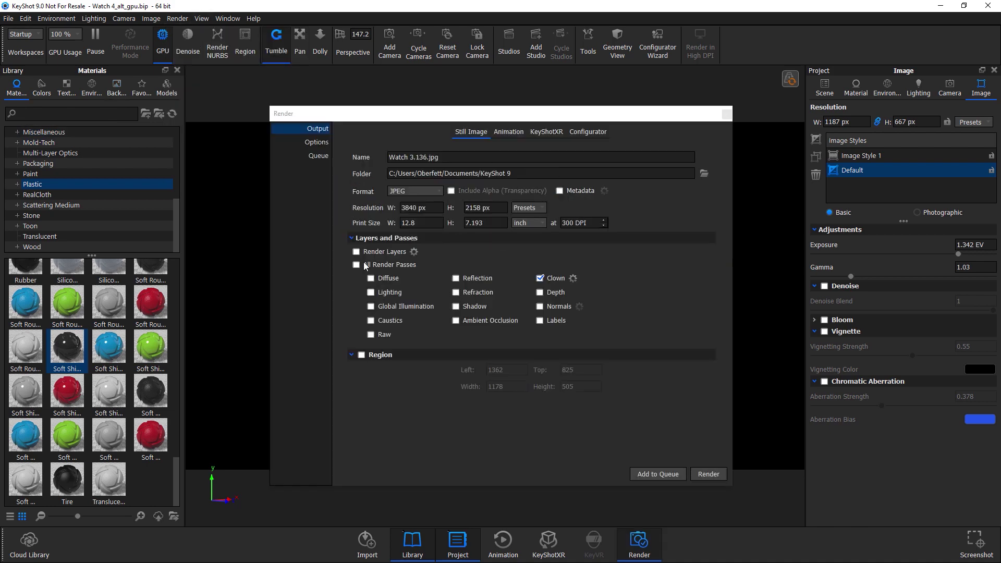
{"action": "left_click", "coordinate": [364, 264]}
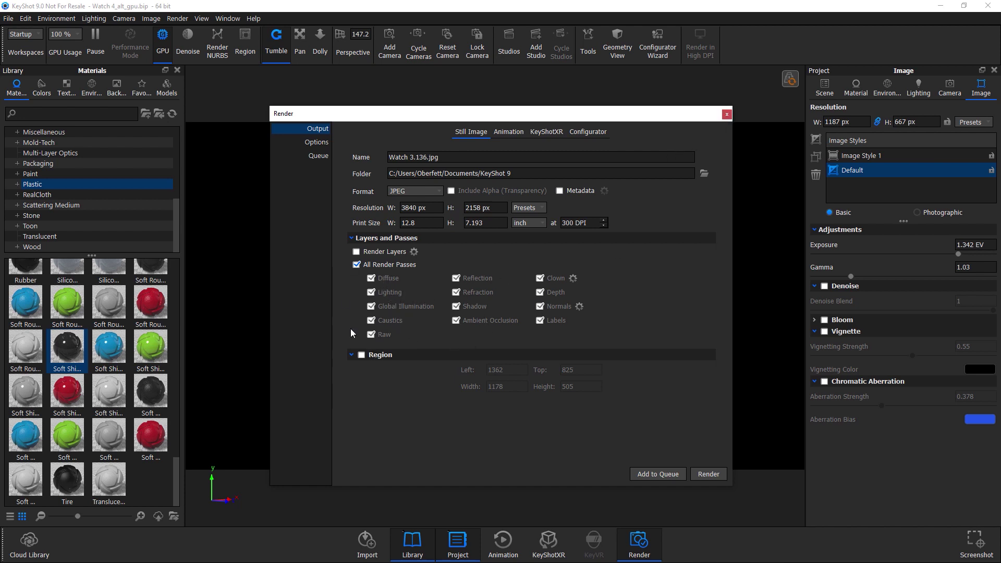
{"action": "left_click", "coordinate": [726, 114]}
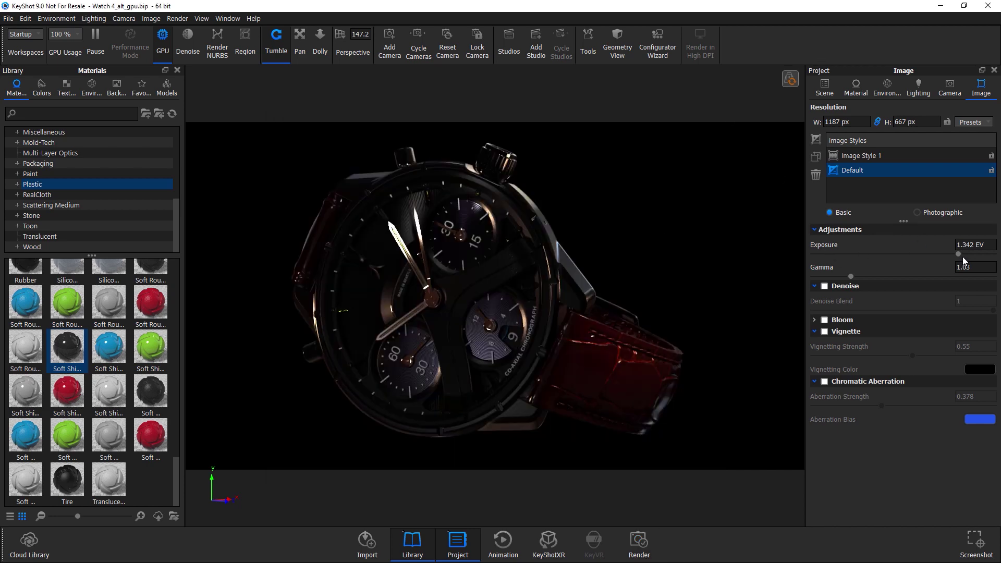
Try brightening the image with exposure at 2.2 EV and gamma at 1.175, and reduce the exposure to 1.411 EV.
{"action": "left_click_drag", "start_coordinate": [958, 254], "coordinate": [985, 254]}
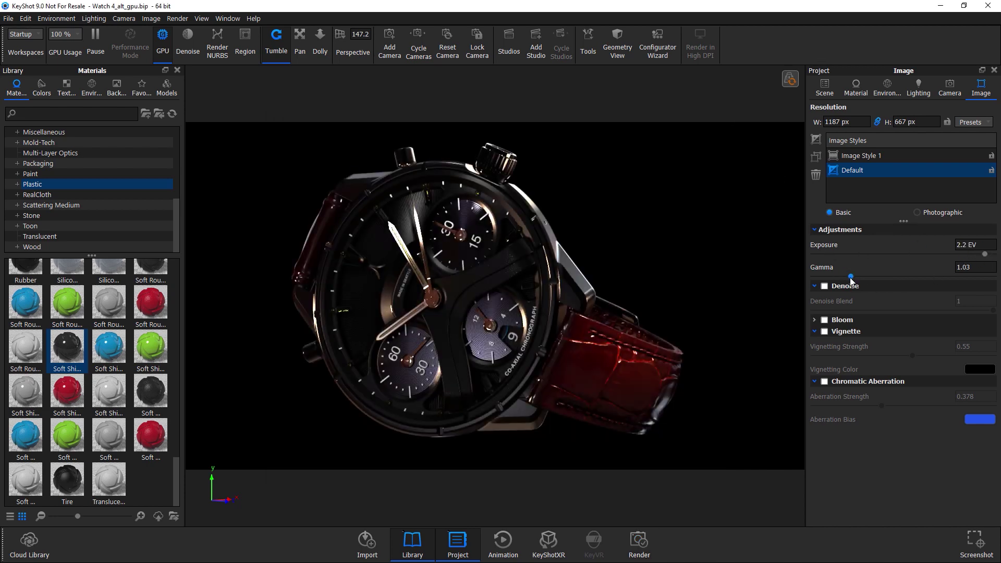
{"action": "left_click_drag", "start_coordinate": [851, 276], "coordinate": [918, 276]}
{"action": "left_click_drag", "start_coordinate": [977, 254], "coordinate": [960, 250]}
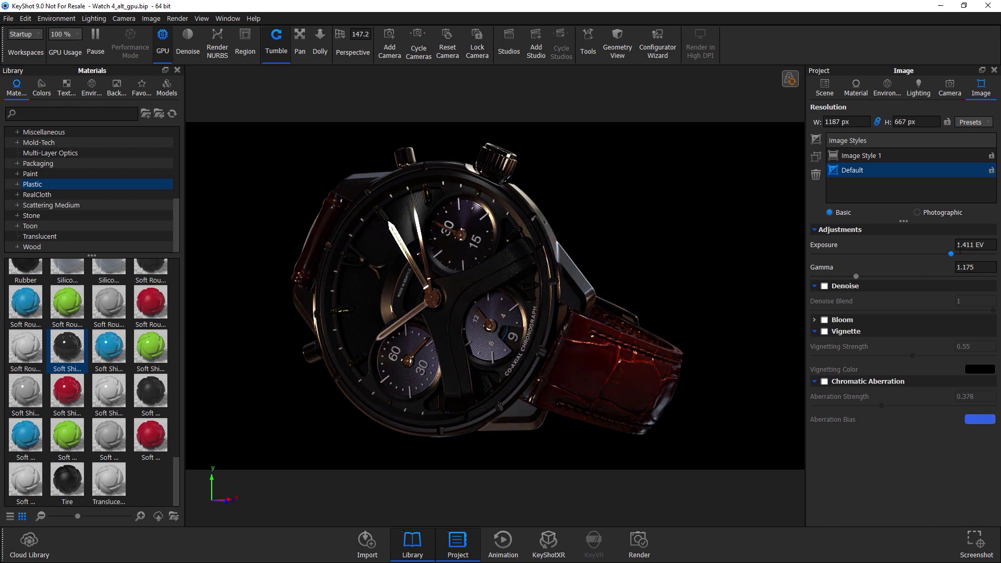
Set the exposure to 1 EV and the gamma to 2.
{"action": "left_click", "coordinate": [970, 245]}
{"action": "type", "text": "1"}
{"action": "key", "text": "Tab"}
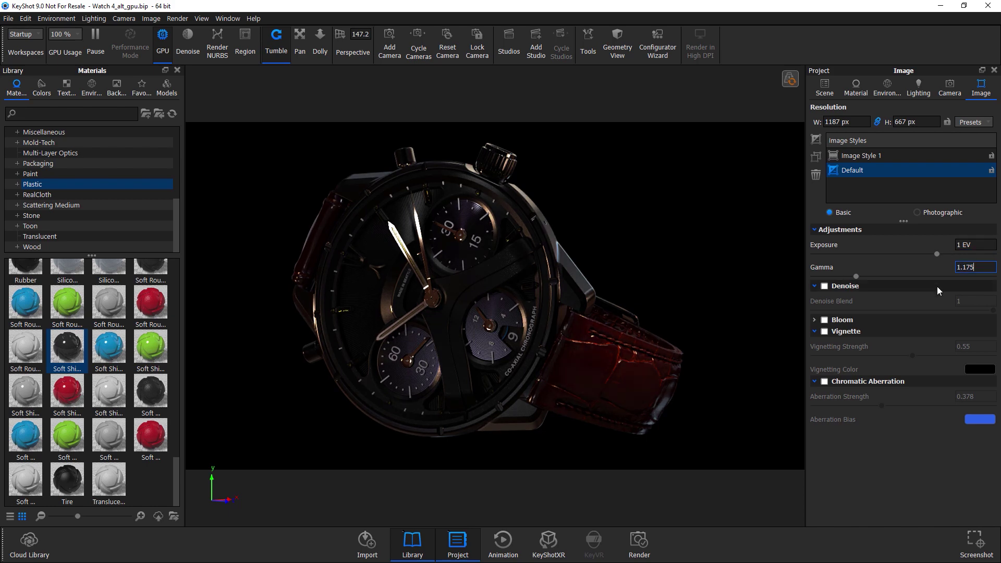
{"action": "type", "text": "22"}
{"action": "key", "text": "ctrl+a"}
{"action": "type", "text": "2"}
{"action": "key", "text": "Return"}
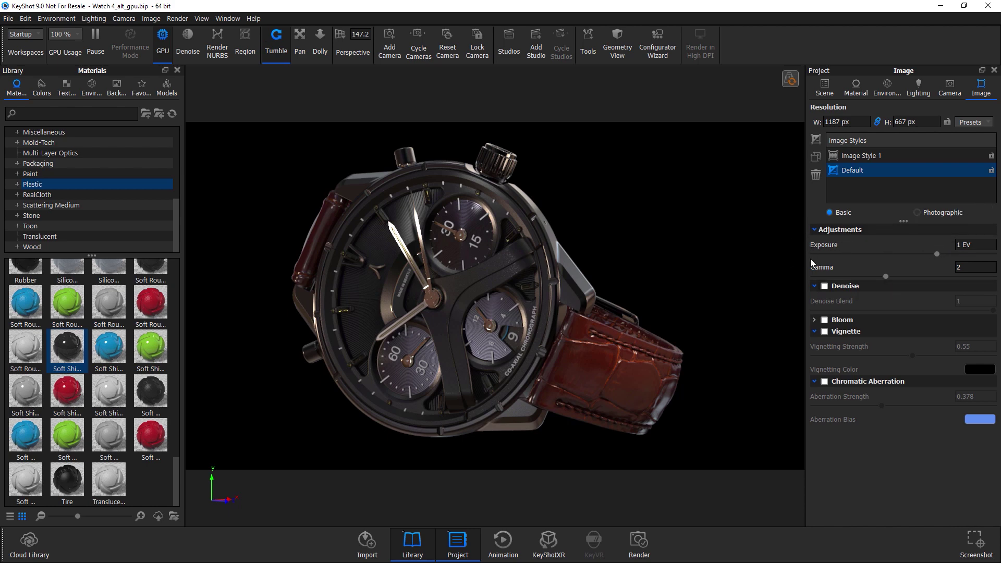
Try Denoise on a tilted view of the watch with a blend of 0.448, and switch it back off.
{"action": "left_click", "coordinate": [186, 49]}
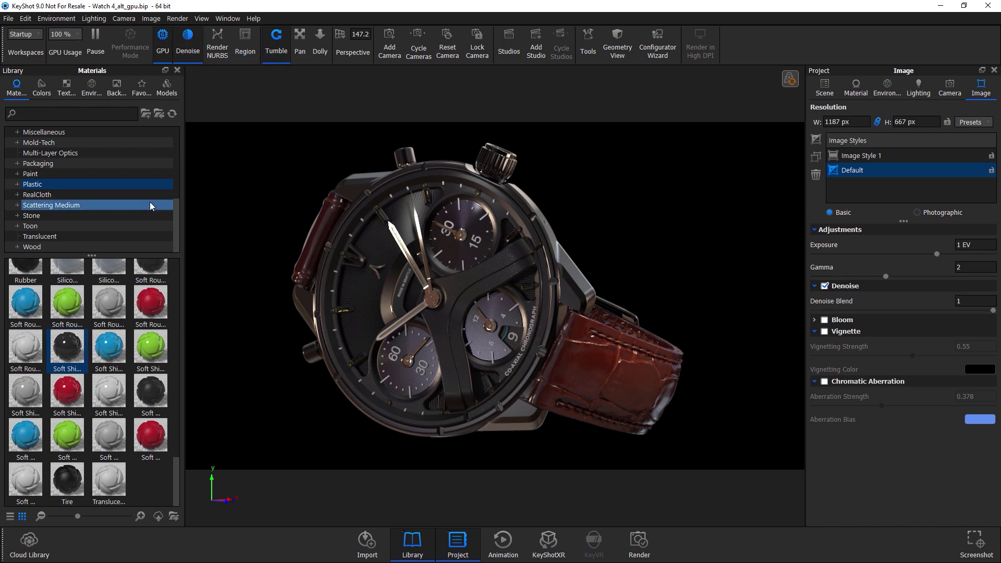
{"action": "left_click", "coordinate": [187, 47]}
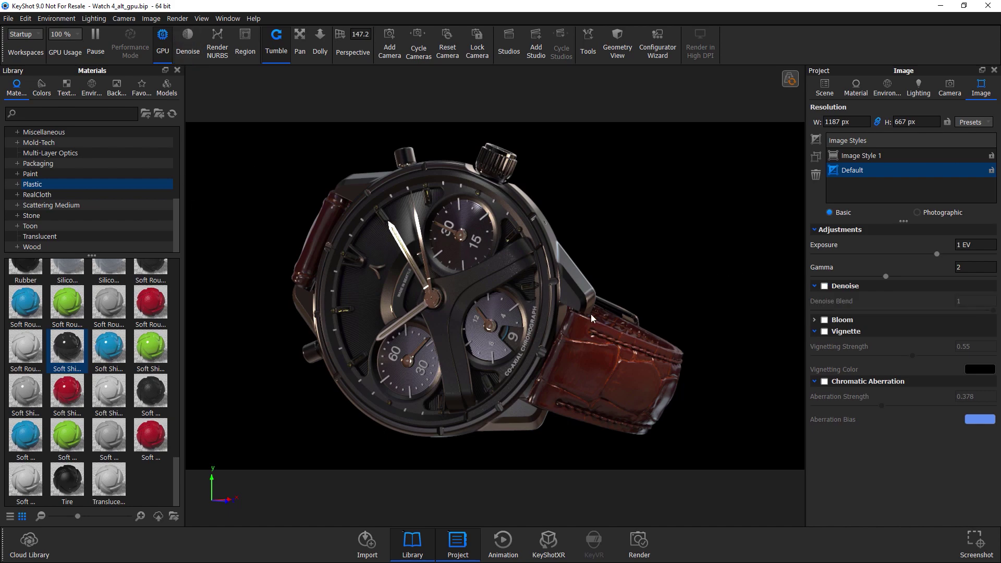
{"action": "left_click_drag", "start_coordinate": [548, 285], "coordinate": [601, 266]}
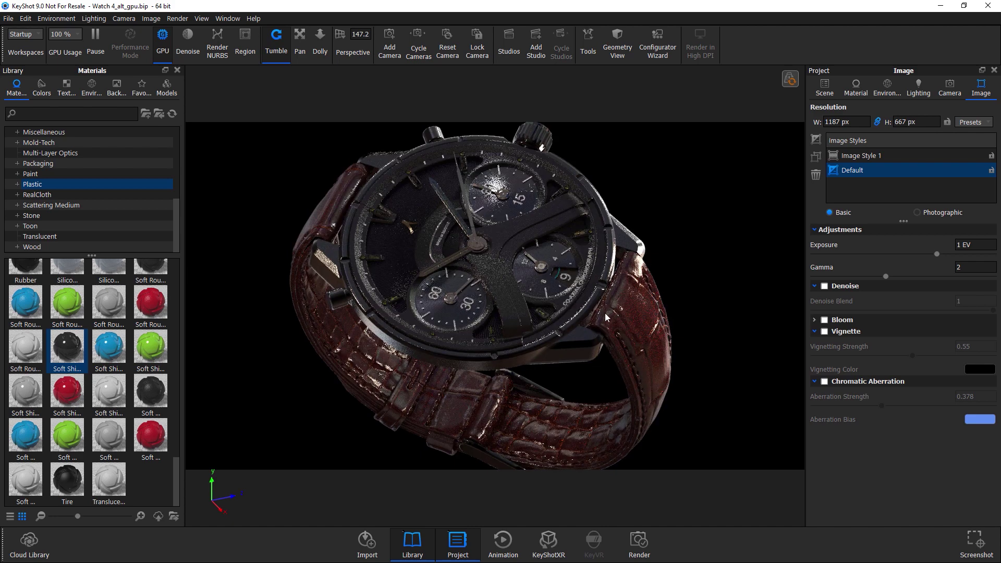
{"action": "left_click", "coordinate": [197, 46]}
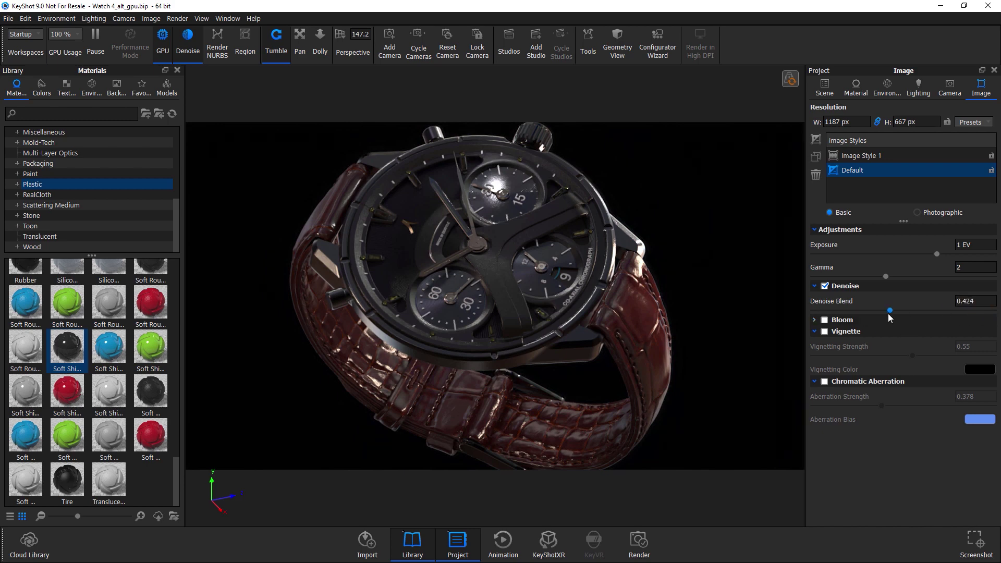
{"action": "left_click_drag", "start_coordinate": [888, 314], "coordinate": [893, 315]}
{"action": "left_click", "coordinate": [824, 285]}
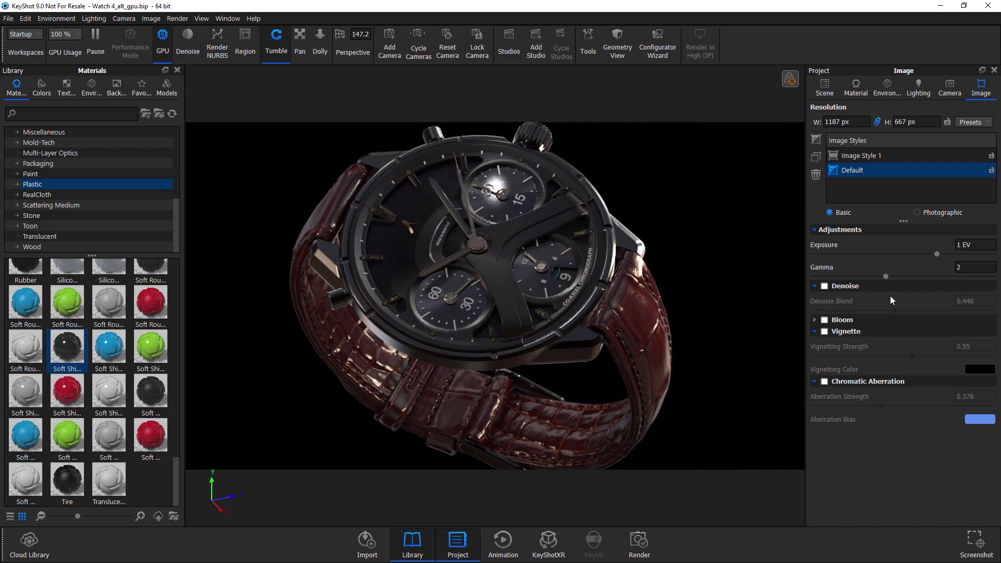
Enable Bloom with an intensity of 0.654 and a radius of 10.386 px.
{"action": "left_click", "coordinate": [823, 319]}
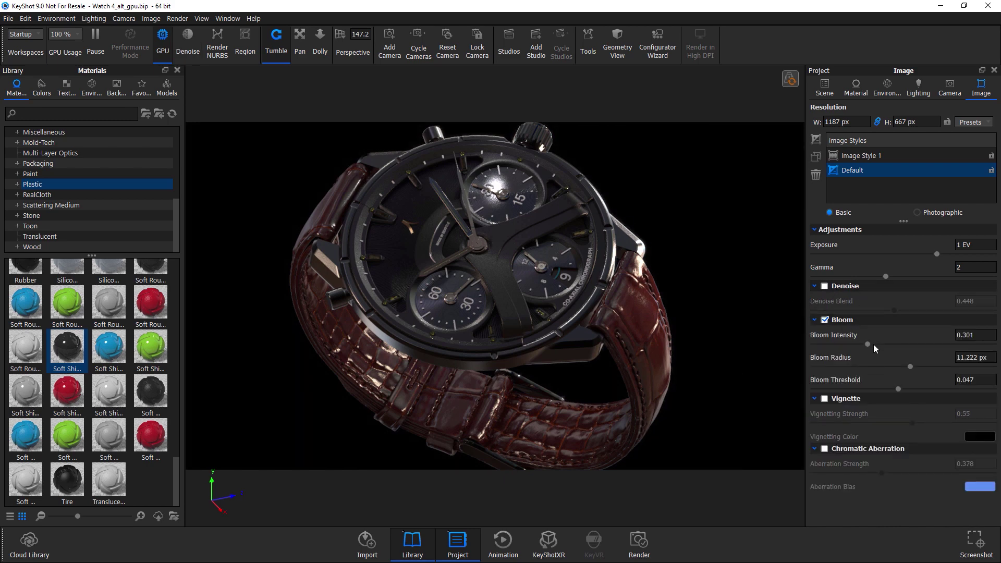
{"action": "left_click_drag", "start_coordinate": [870, 344], "coordinate": [961, 366]}
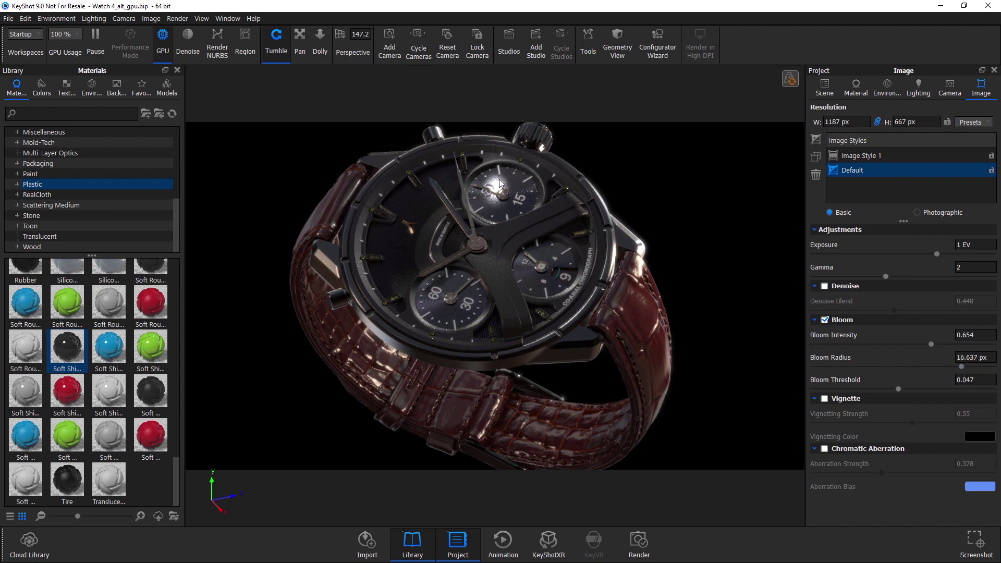
{"action": "scroll", "coordinate": [505, 200], "scroll_direction": "up", "scroll_amount": 3}
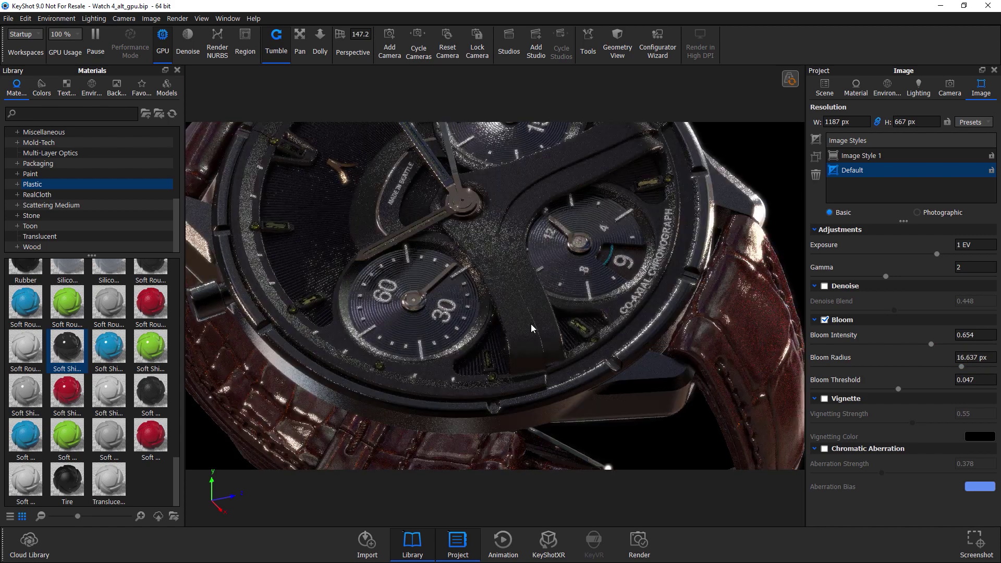
{"action": "scroll", "coordinate": [531, 333], "scroll_direction": "up", "scroll_amount": 2}
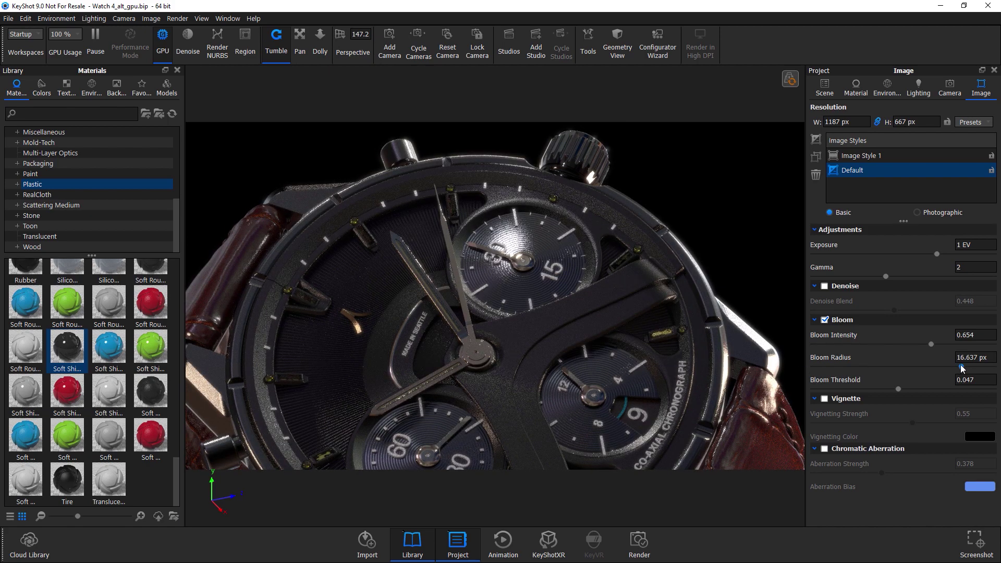
{"action": "left_click_drag", "start_coordinate": [961, 367], "coordinate": [898, 367]}
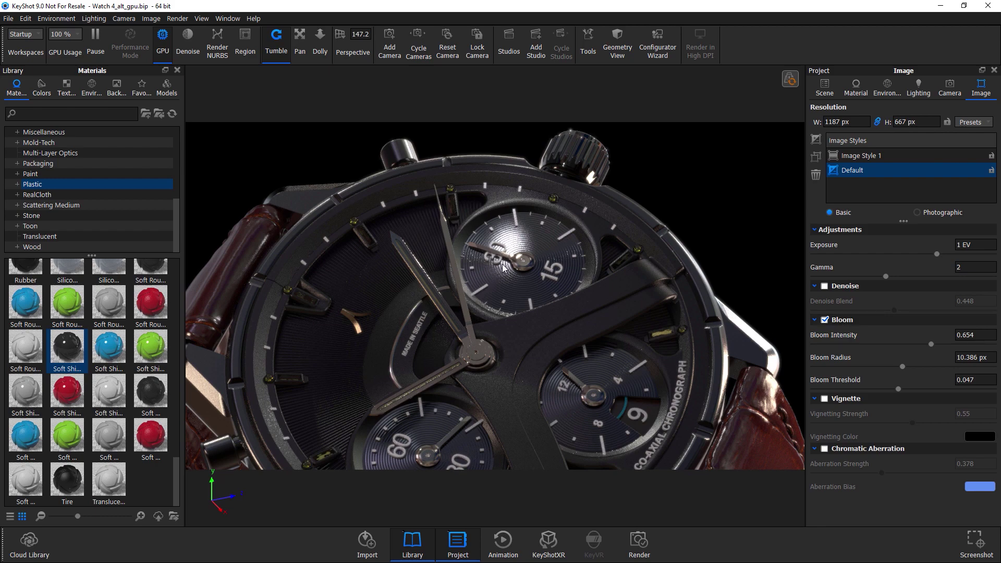
Turn off Bloom for the Default image style with the whole watch dial in view.
{"action": "scroll", "coordinate": [574, 290], "scroll_direction": "down", "scroll_amount": 3}
{"action": "middle_click_drag", "start_coordinate": [575, 290], "coordinate": [569, 236]}
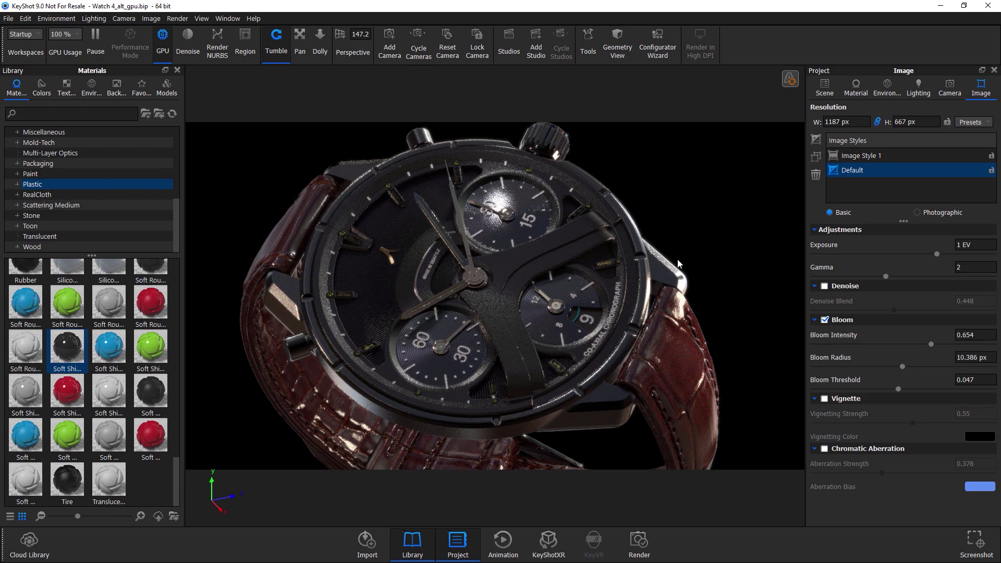
{"action": "left_click", "coordinate": [824, 319]}
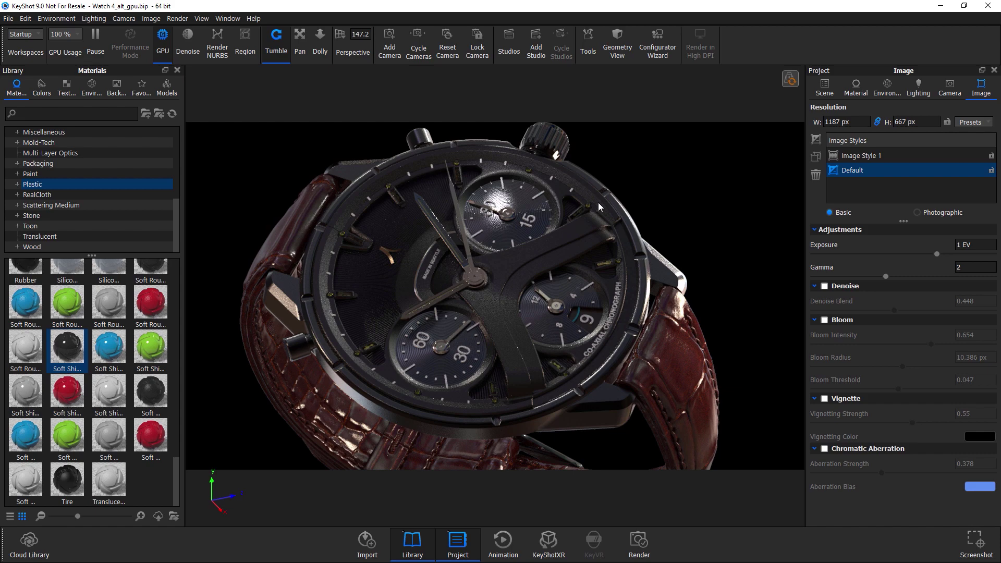
{"action": "left_click_drag", "start_coordinate": [639, 252], "coordinate": [618, 296]}
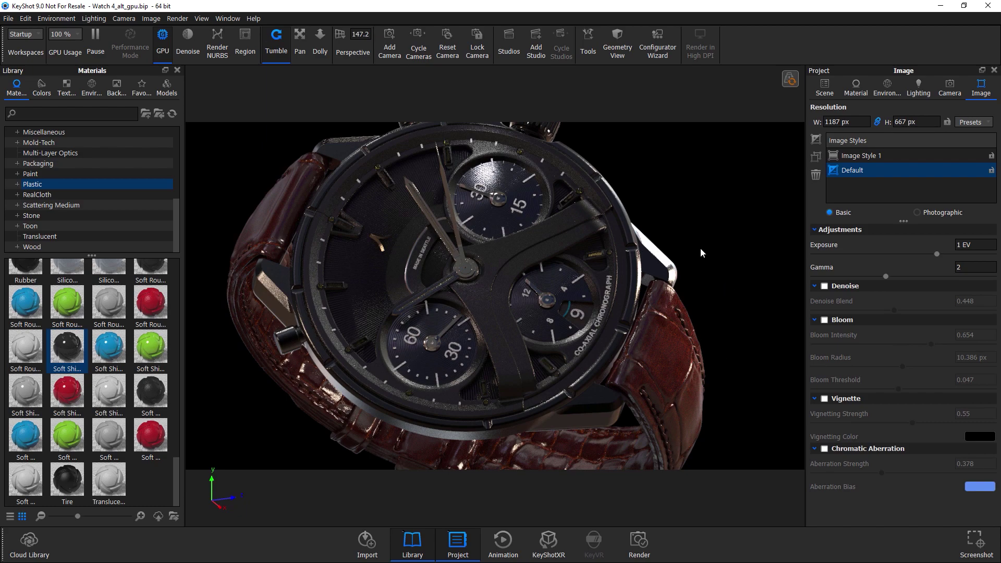
{"action": "mouse_move", "coordinate": [632, 345]}
{"action": "left_mouse_down"}
{"action": "mouse_move", "coordinate": [622, 256]}
{"action": "mouse_move", "coordinate": [627, 300]}
{"action": "mouse_move", "coordinate": [576, 402]}
{"action": "mouse_move", "coordinate": [651, 338]}
{"action": "left_mouse_up"}
{"action": "scroll", "coordinate": [621, 256], "scroll_direction": "up", "scroll_amount": 3}
Restore the saved front camera view and turn off its Depth of Field.
{"action": "left_click", "coordinate": [949, 91]}
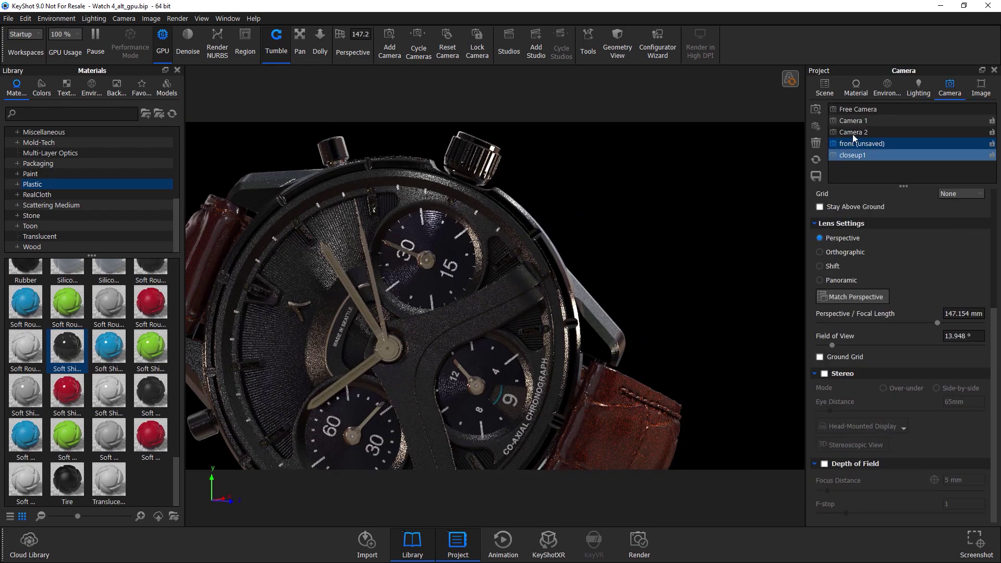
{"action": "left_click", "coordinate": [852, 144]}
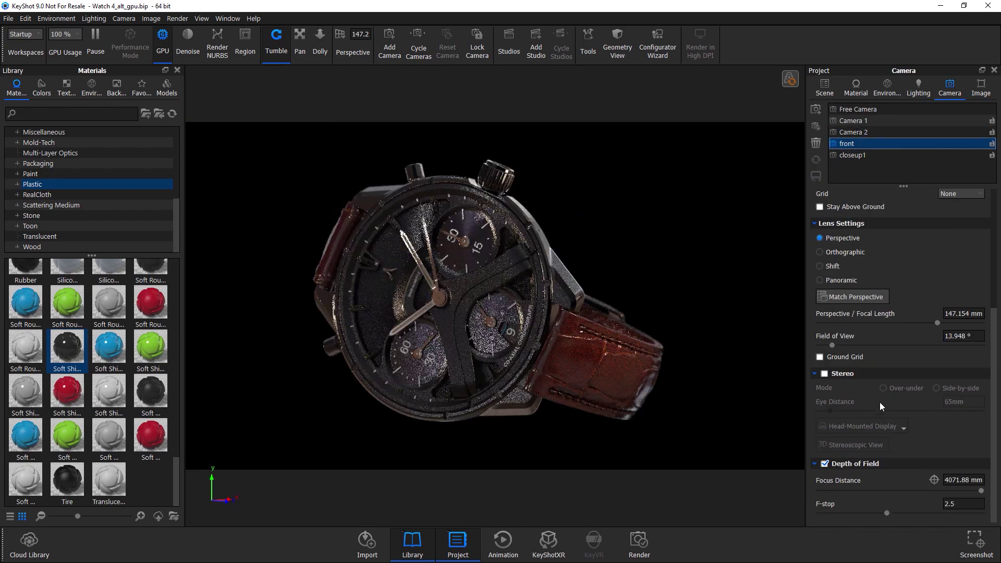
{"action": "left_click", "coordinate": [846, 466]}
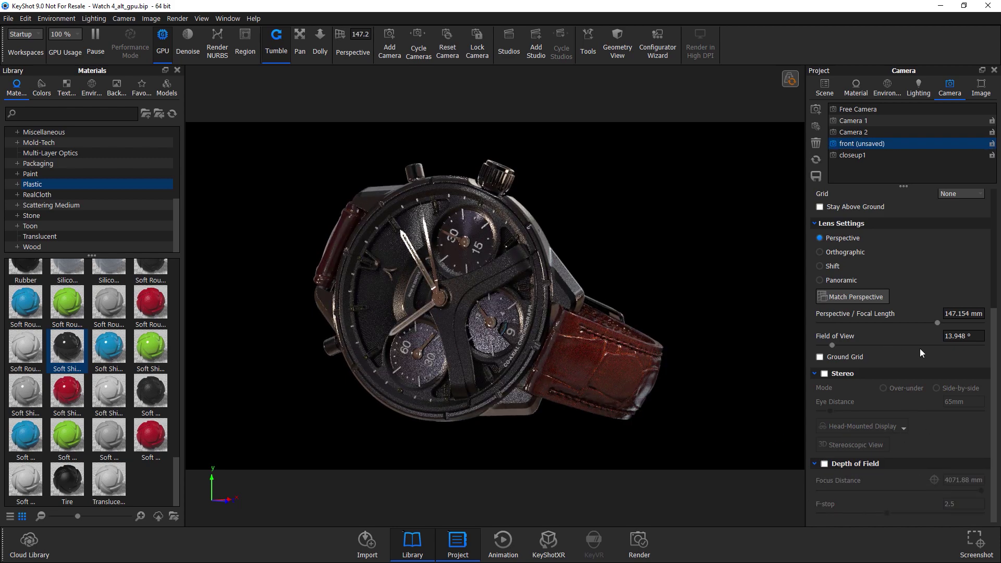
Frame the watch dial and strap more closely and bring back the image settings.
{"action": "scroll", "coordinate": [583, 298], "scroll_direction": "up", "scroll_amount": 3}
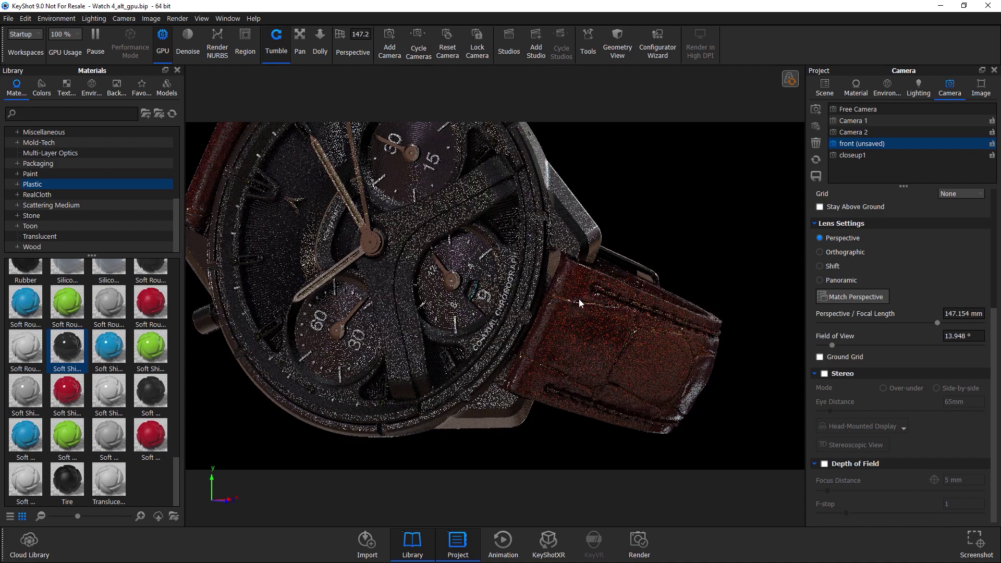
{"action": "left_click_drag", "start_coordinate": [578, 299], "coordinate": [598, 324]}
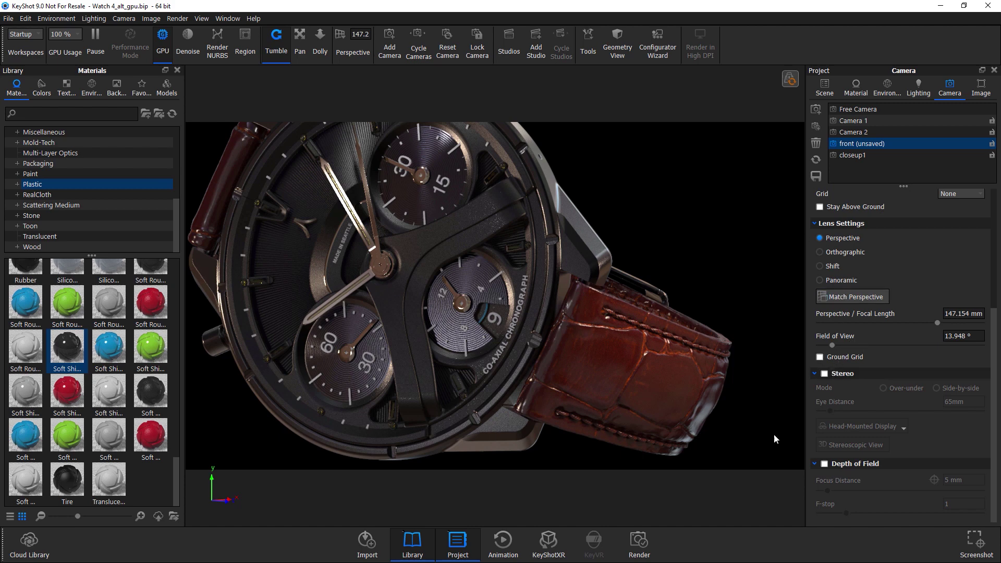
{"action": "left_click", "coordinate": [984, 89]}
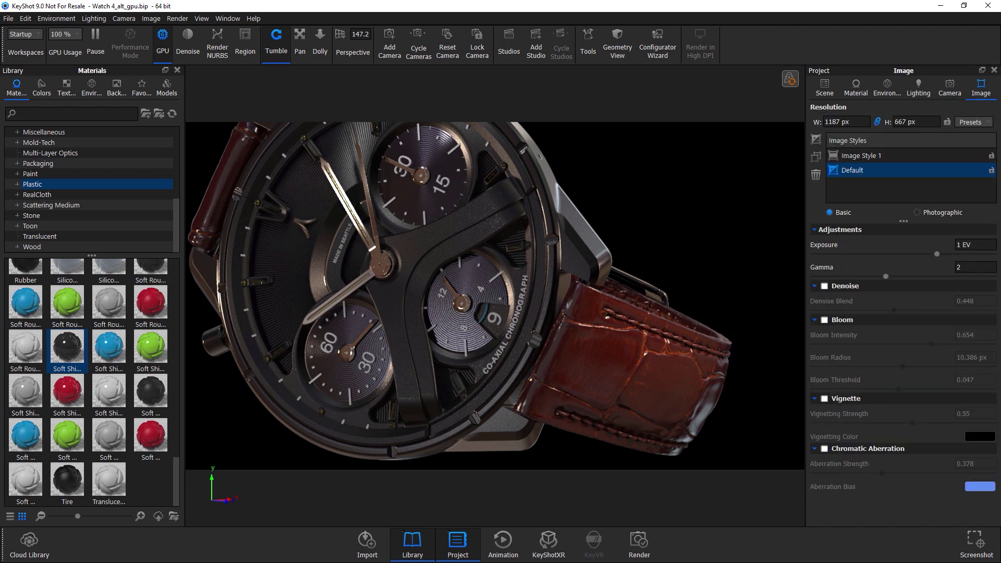
Enable Chromatic Aberration for the Default image style with a strength of 0.378, comparing the watch with and without it.
{"action": "left_click", "coordinate": [824, 448]}
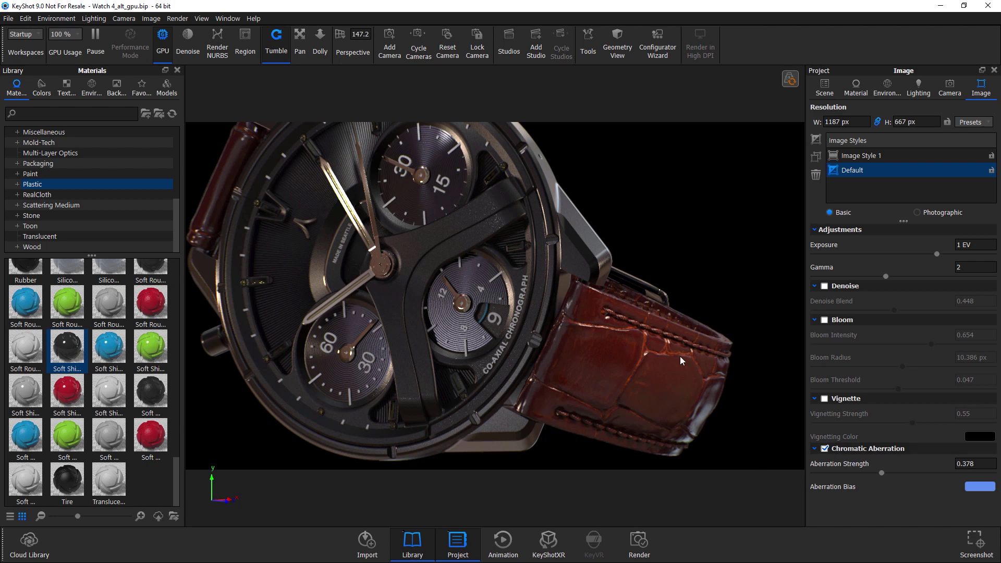
{"action": "left_click", "coordinate": [825, 449]}
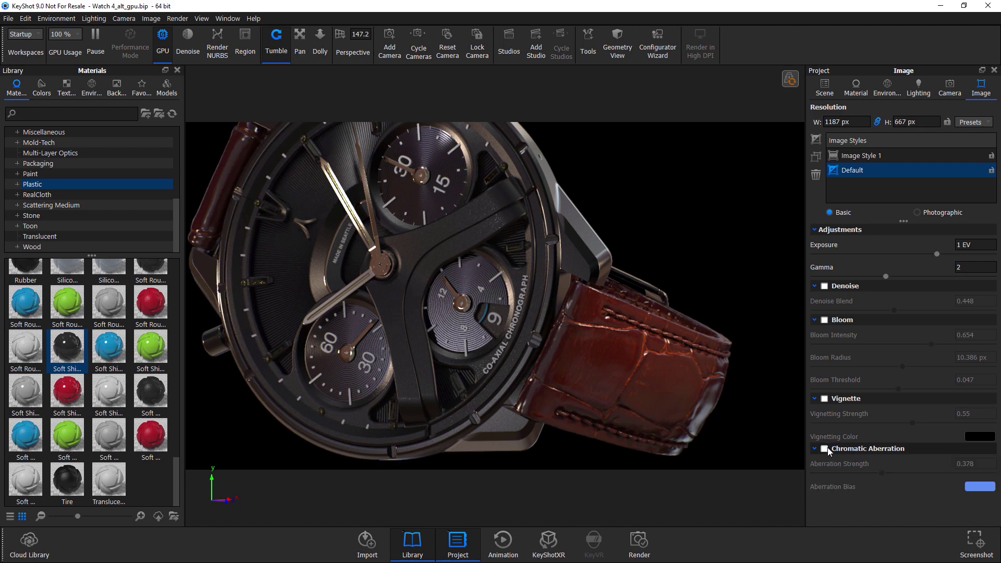
{"action": "left_click", "coordinate": [825, 449]}
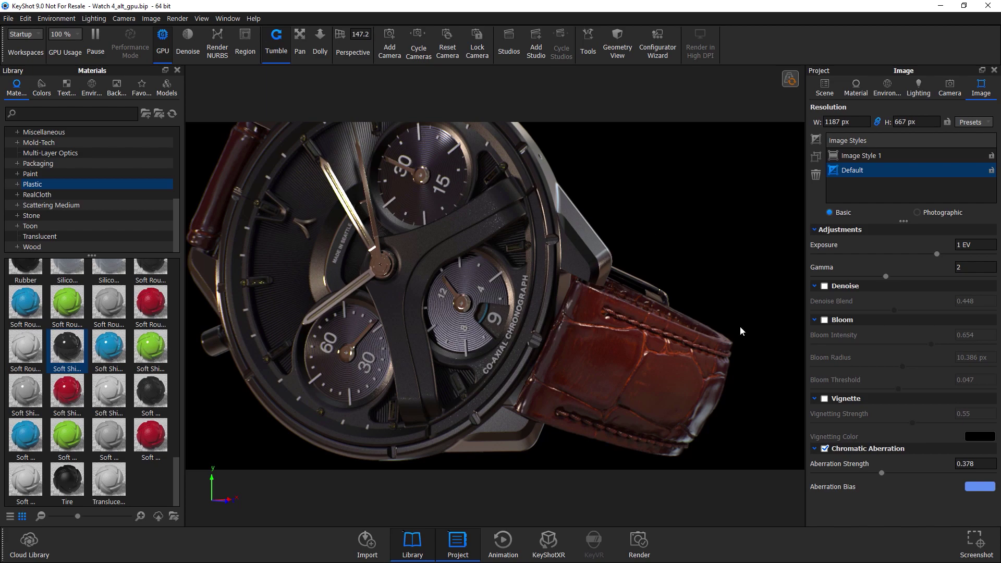
Frame the engraved case back and crown in close-up and rotate the lighting environment to 90°.
{"action": "left_click_drag", "start_coordinate": [740, 331], "coordinate": [397, 267]}
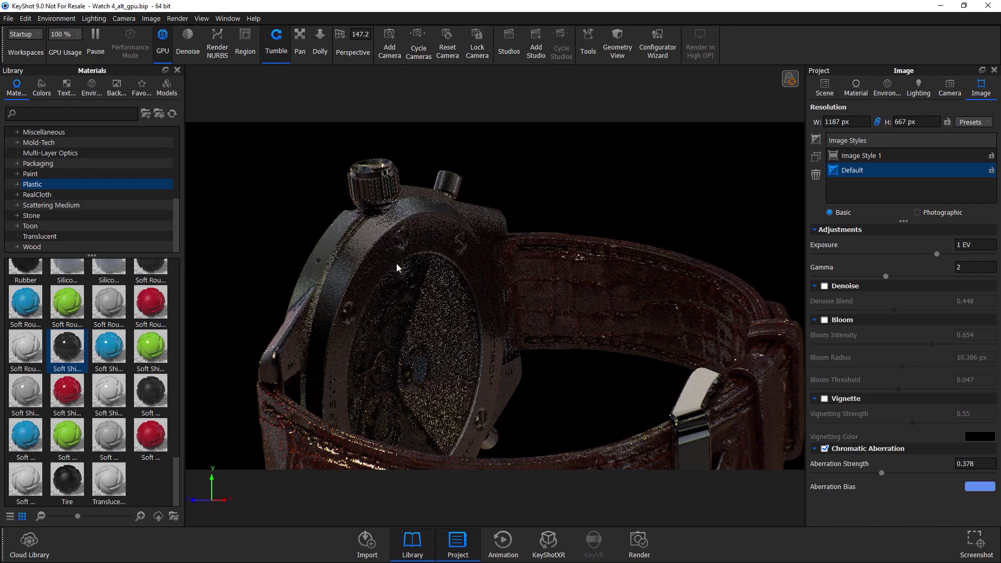
{"action": "left_click_drag", "start_coordinate": [668, 346], "coordinate": [519, 287]}
{"action": "scroll", "coordinate": [519, 287], "scroll_direction": "up", "scroll_amount": 3}
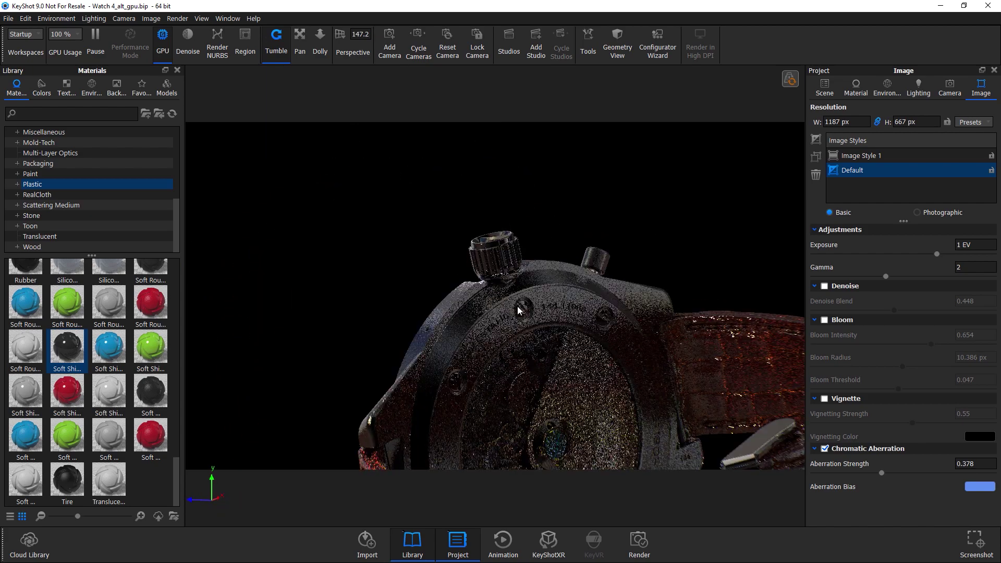
{"action": "scroll", "coordinate": [517, 305], "scroll_direction": "up", "scroll_amount": 5}
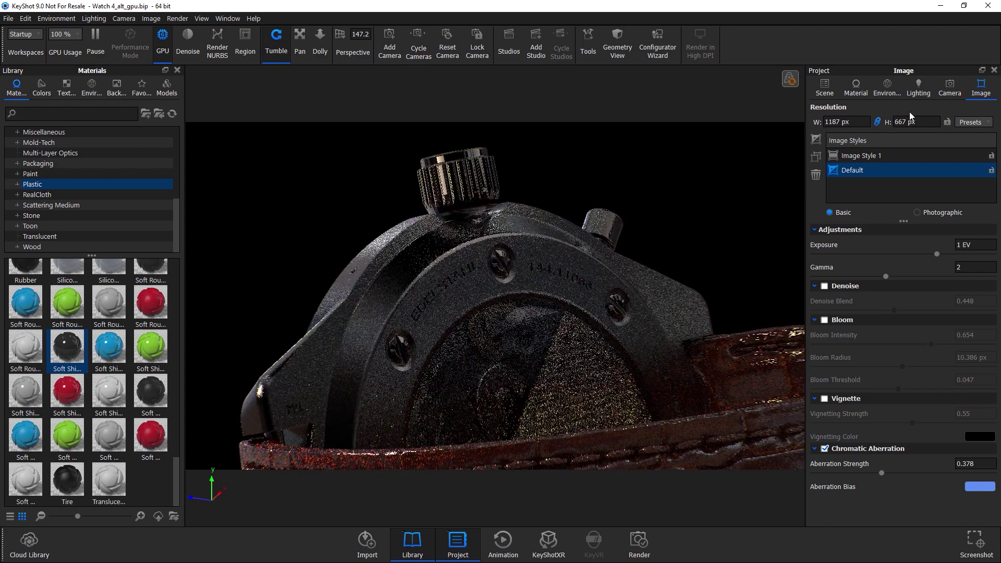
{"action": "left_click", "coordinate": [886, 88]}
{"action": "left_click_drag", "start_coordinate": [909, 401], "coordinate": [818, 396]}
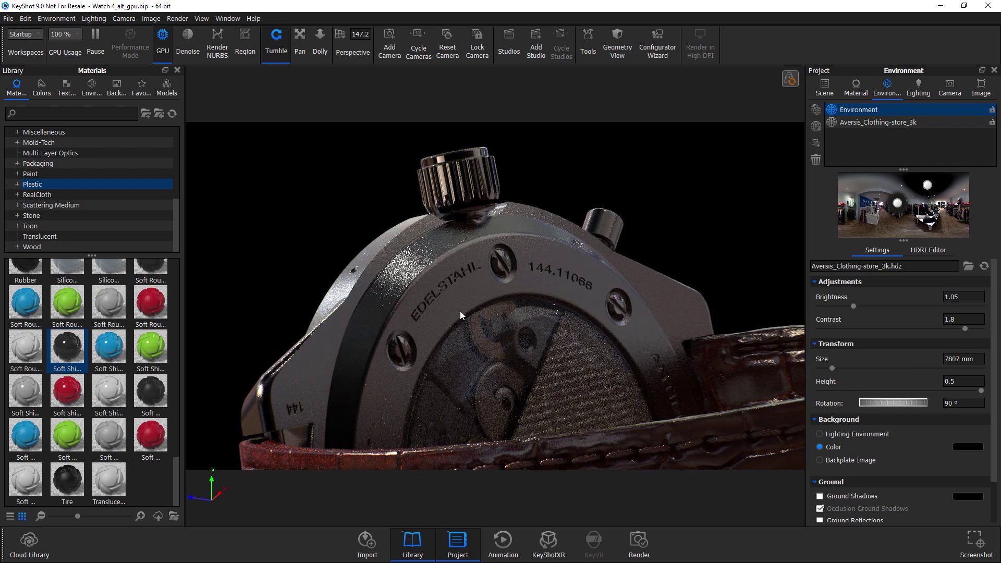
{"action": "middle_click_drag", "start_coordinate": [459, 310], "coordinate": [507, 280]}
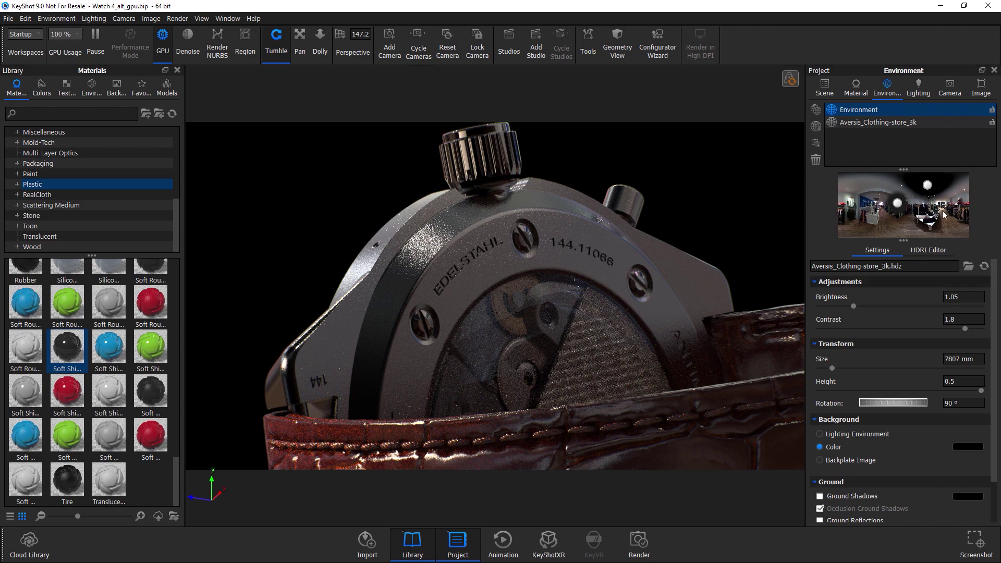
Compare the case back close-up with Chromatic Aberration off and on, leaving the effect enabled.
{"action": "left_click", "coordinate": [981, 88]}
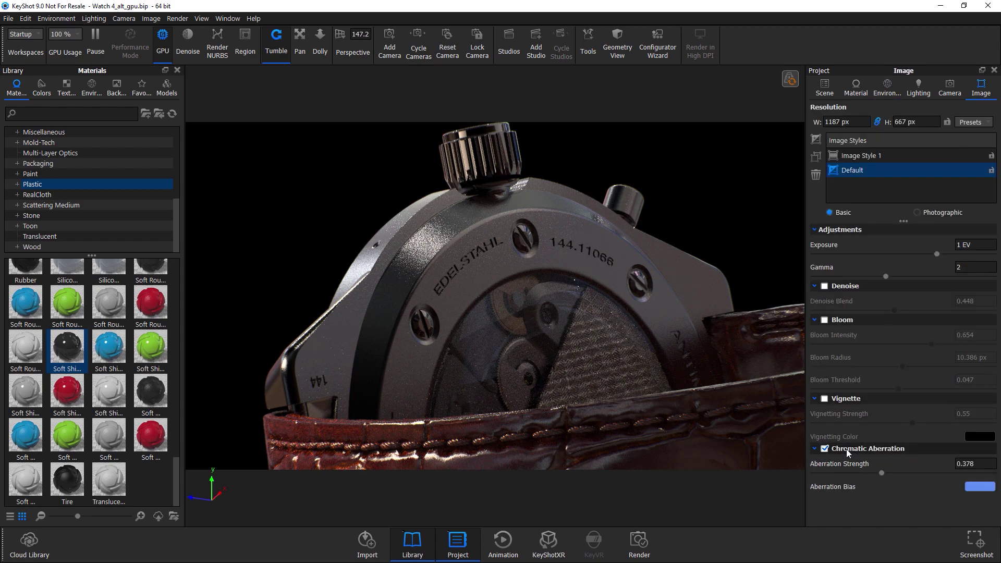
{"action": "left_click", "coordinate": [846, 449]}
{"action": "left_click", "coordinate": [845, 450]}
{"action": "left_click", "coordinate": [846, 449]}
{"action": "left_click", "coordinate": [845, 449]}
{"action": "left_click", "coordinate": [845, 449]}
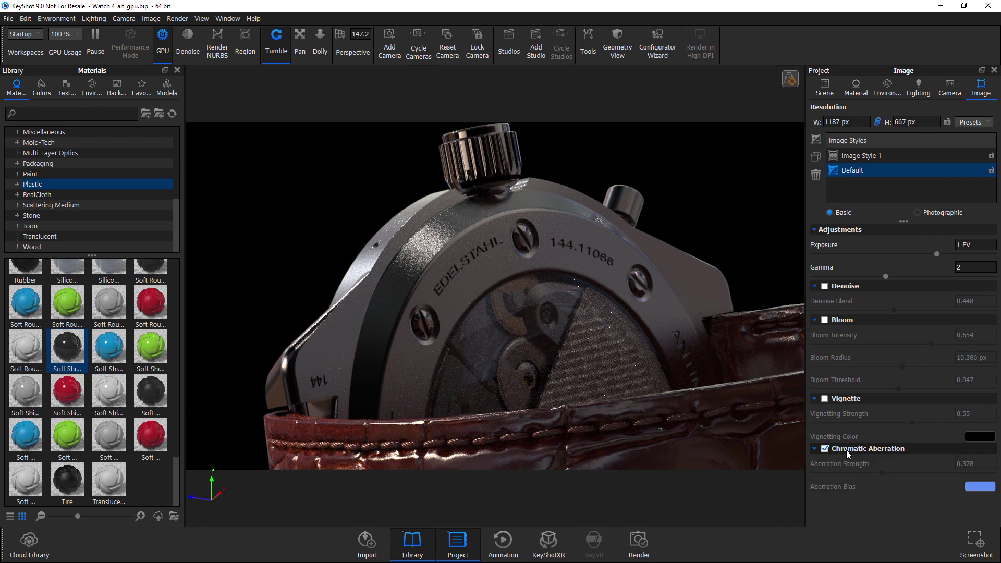
{"action": "left_click", "coordinate": [845, 449]}
{"action": "left_click", "coordinate": [846, 449]}
{"action": "left_click", "coordinate": [846, 449]}
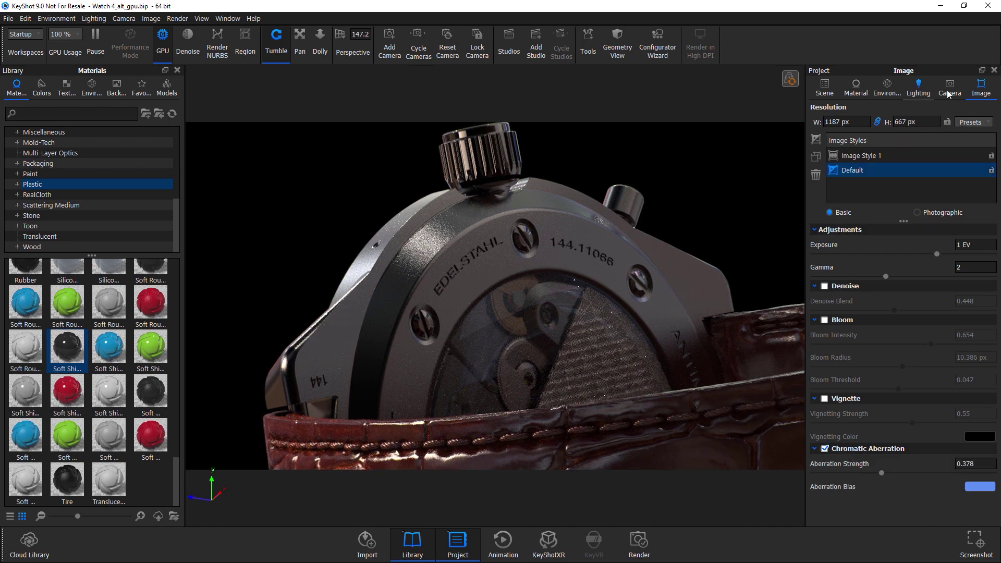
Try an orange Aberration Bias with a hue of 32° on an angled case back view, and discard the colour change.
{"action": "left_click_drag", "start_coordinate": [537, 337], "coordinate": [759, 386]}
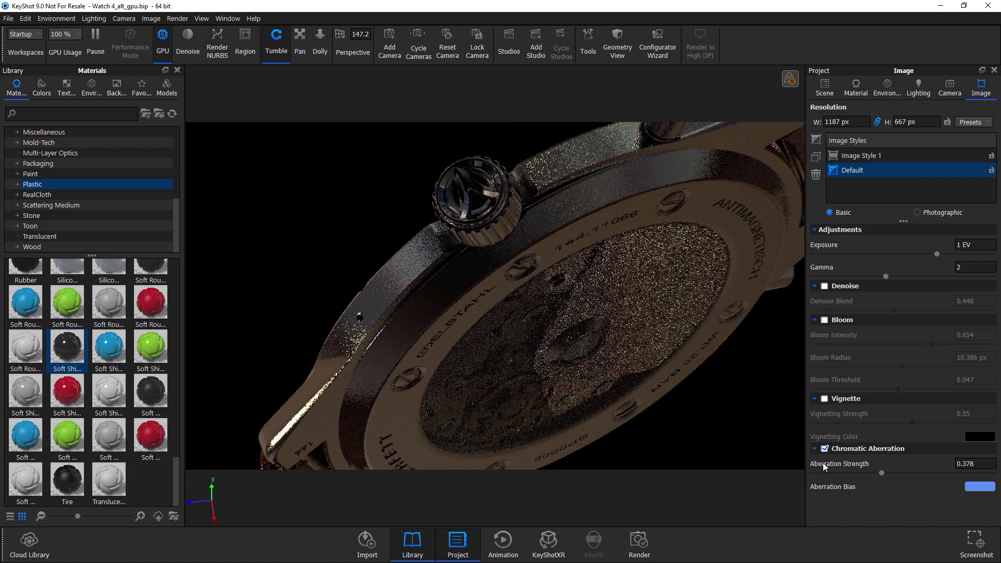
{"action": "left_click", "coordinate": [985, 483]}
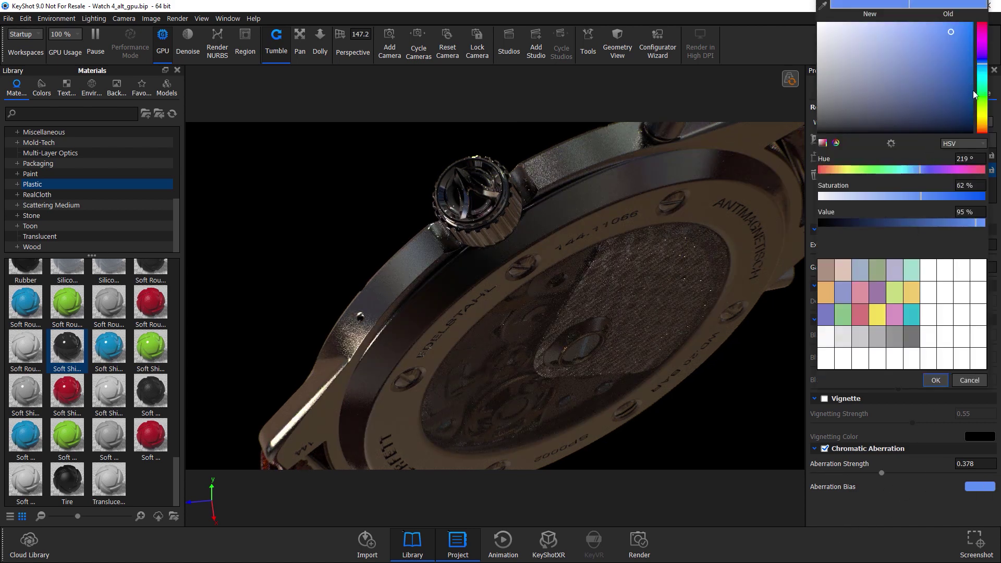
{"action": "left_click", "coordinate": [981, 125]}
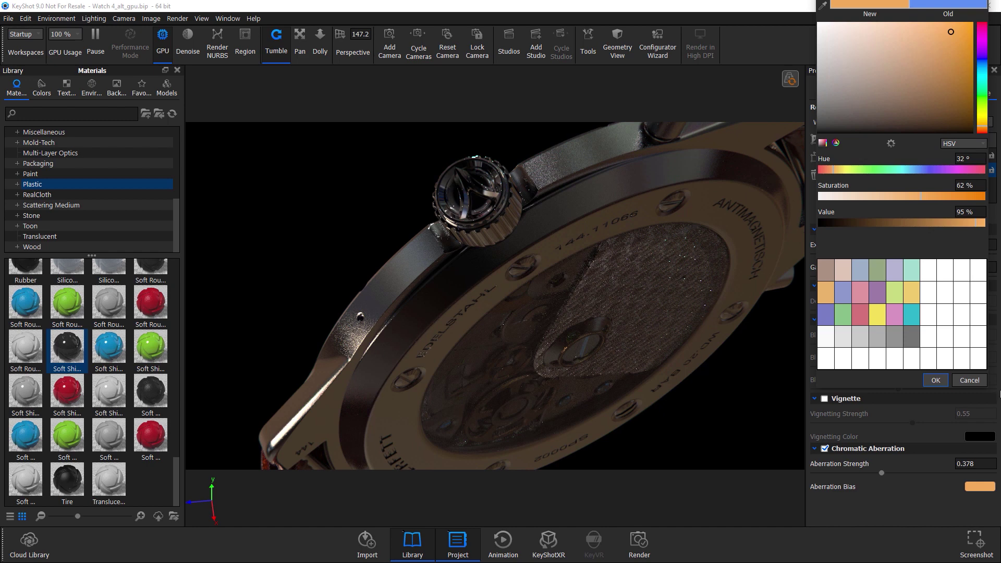
{"action": "left_click", "coordinate": [968, 380]}
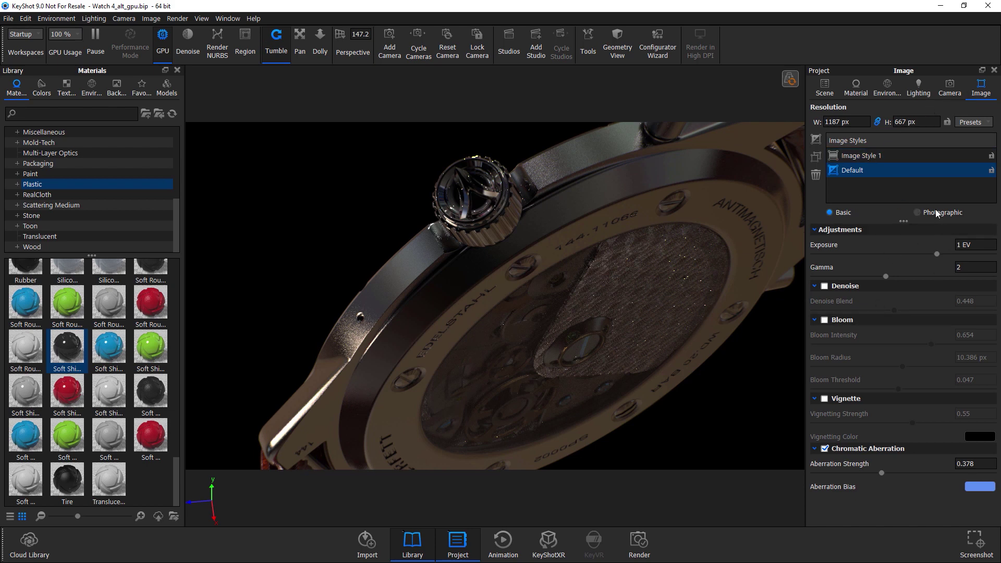
Preview the Default image style in Photographic mode, return it to Basic and turn the watch around to its dial.
{"action": "left_click", "coordinate": [917, 213]}
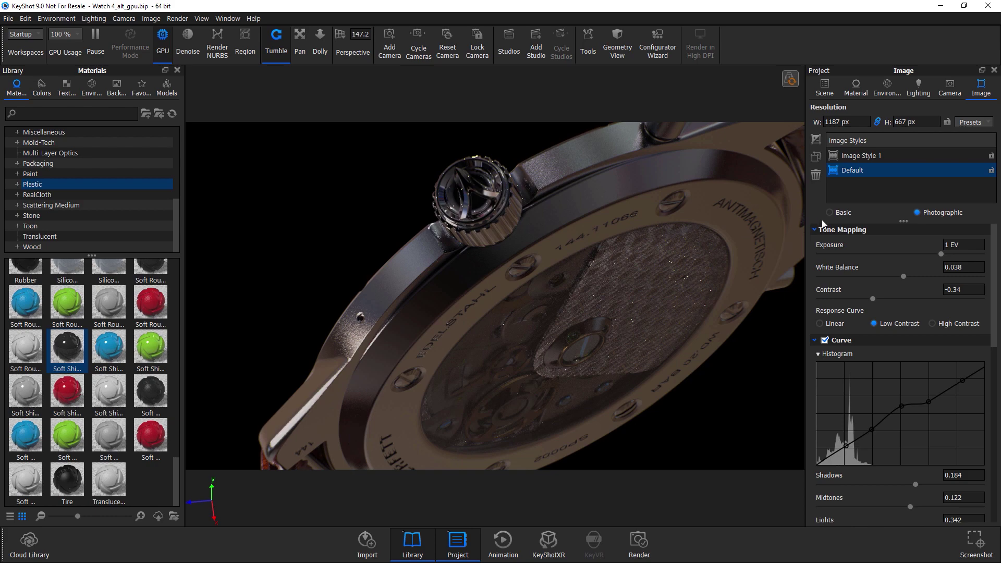
{"action": "left_click_drag", "start_coordinate": [720, 267], "coordinate": [679, 227]}
{"action": "scroll", "coordinate": [901, 313], "scroll_direction": "down", "scroll_amount": 5}
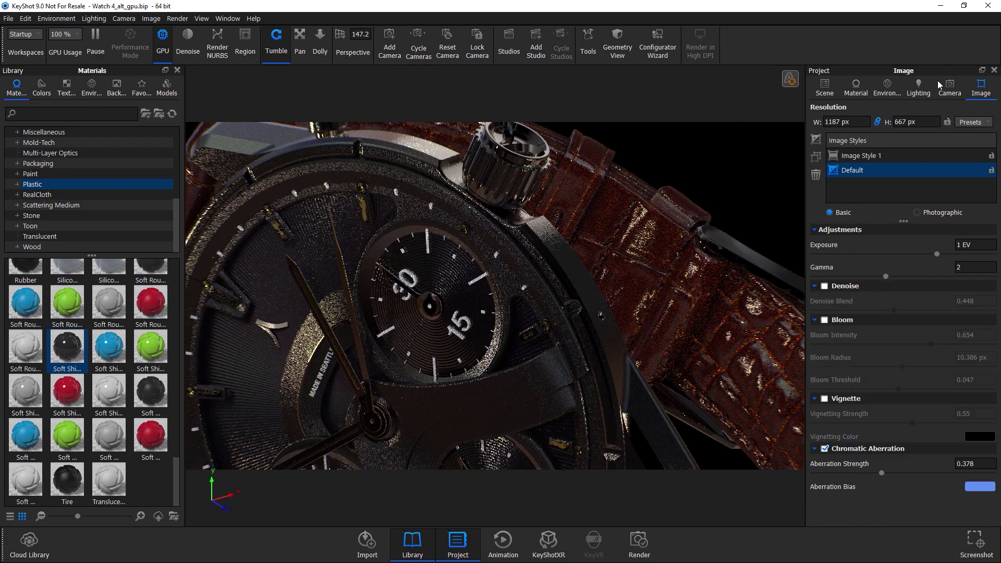
Reset to the saved front camera view, turn off its Depth of Field and return to the image settings.
{"action": "left_click", "coordinate": [918, 89]}
{"action": "left_click", "coordinate": [949, 87]}
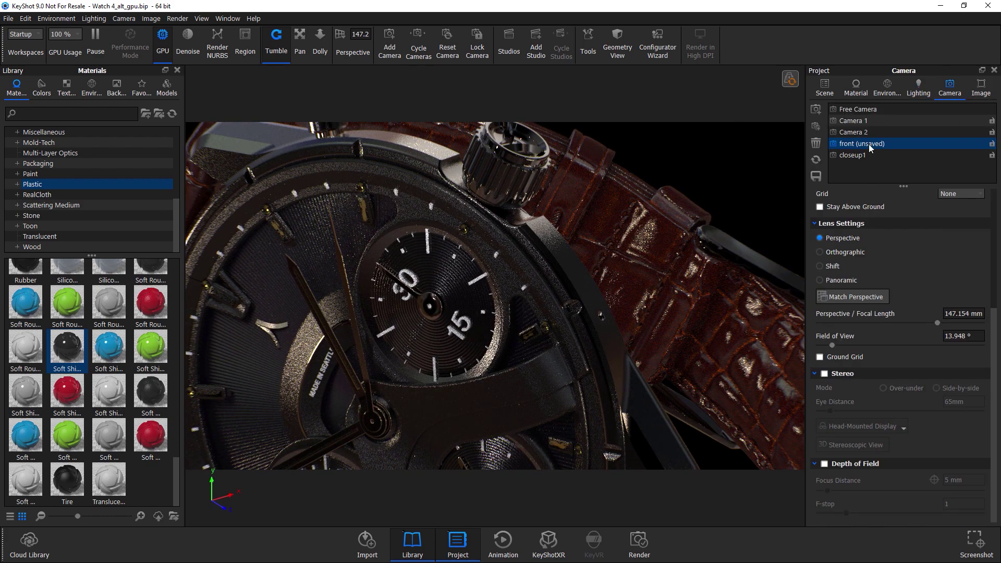
{"action": "left_click", "coordinate": [870, 144]}
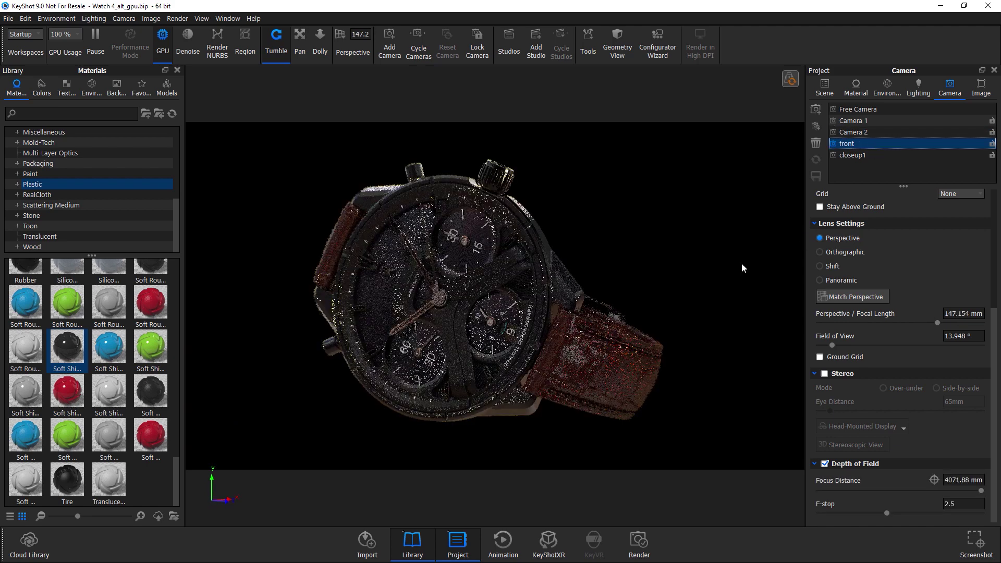
{"action": "left_click", "coordinate": [846, 464]}
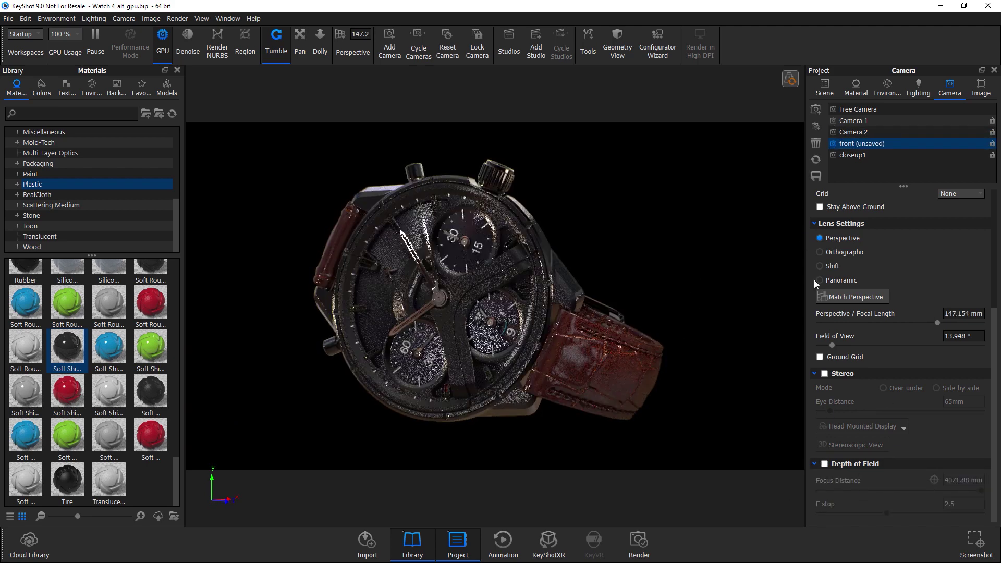
{"action": "left_click", "coordinate": [980, 87]}
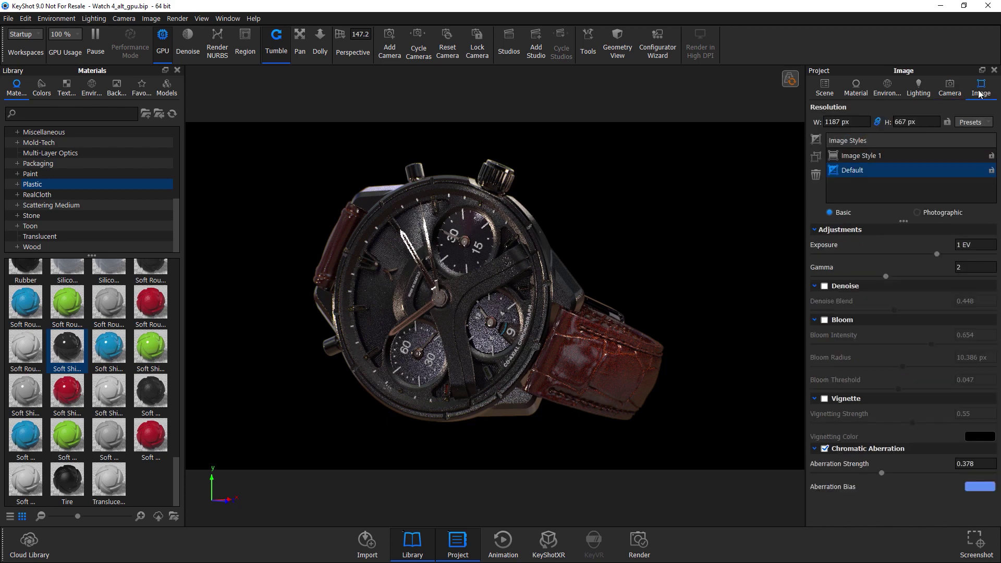
Switch the Default style to Photographic, try both White Balance extremes, set it to 0.012 and compare the look with Basic mode.
{"action": "left_click", "coordinate": [928, 211]}
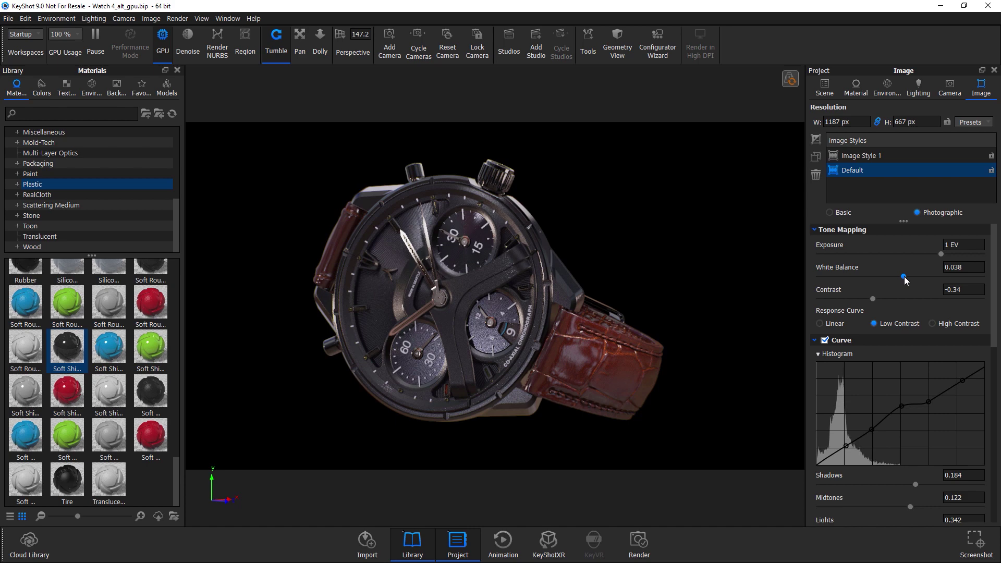
{"action": "left_click", "coordinate": [975, 276]}
{"action": "left_click_drag", "start_coordinate": [974, 276], "coordinate": [819, 277]}
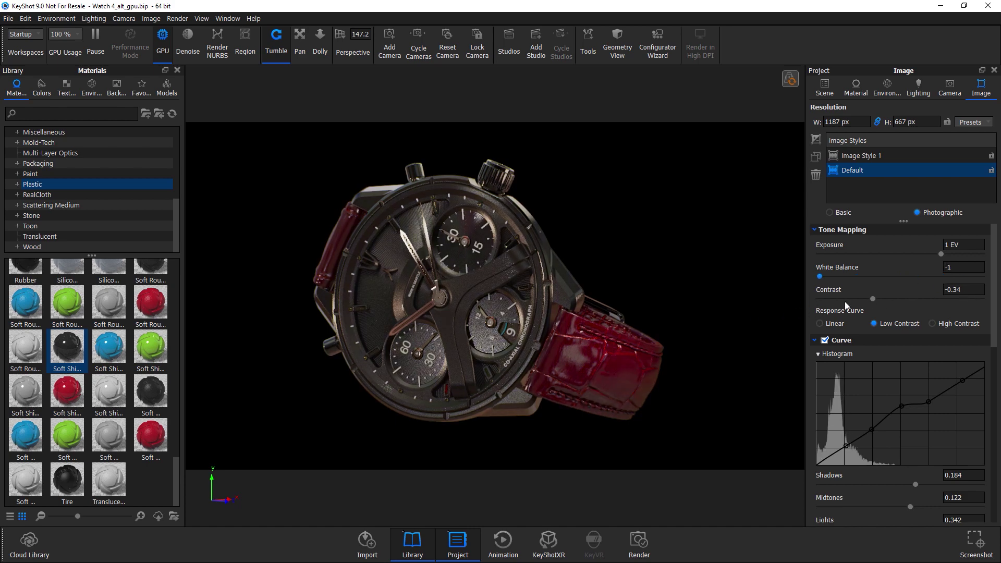
{"action": "left_click", "coordinate": [905, 276]}
{"action": "left_click", "coordinate": [908, 277]}
{"action": "mouse_move", "coordinate": [906, 280]}
{"action": "left_mouse_down"}
{"action": "mouse_move", "coordinate": [892, 280]}
{"action": "mouse_move", "coordinate": [902, 280]}
{"action": "left_mouse_up"}
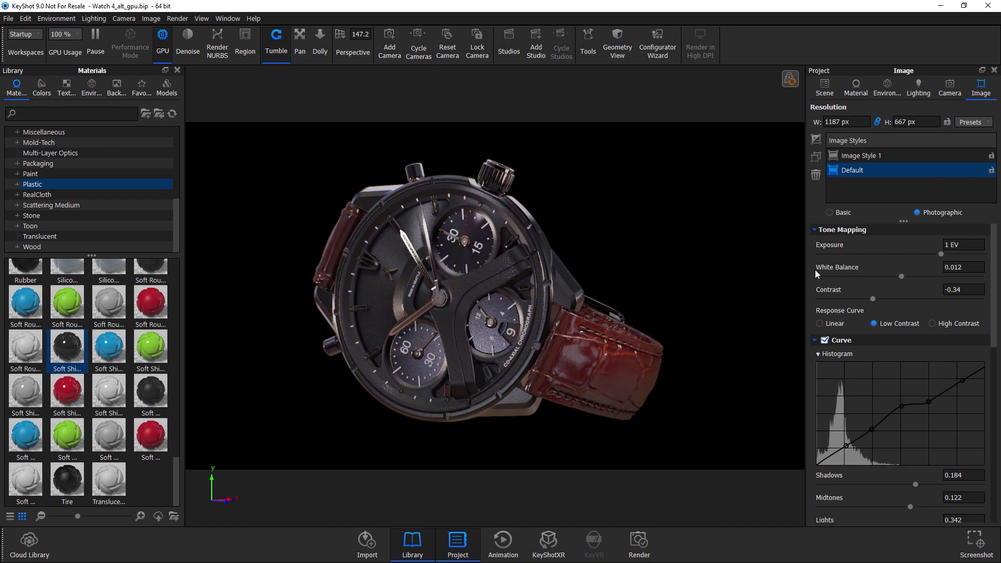
{"action": "left_click", "coordinate": [828, 212]}
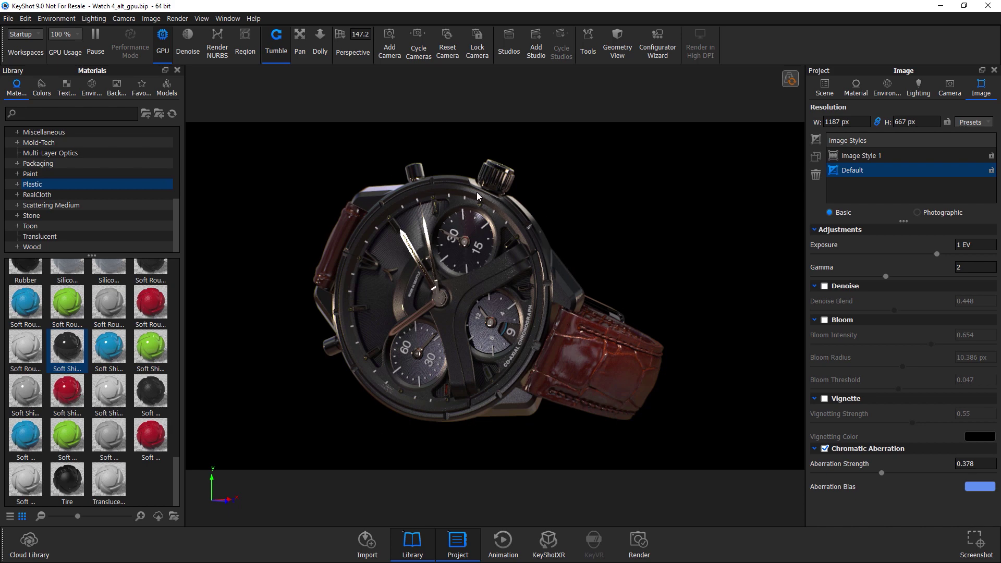
{"action": "left_click", "coordinate": [947, 213]}
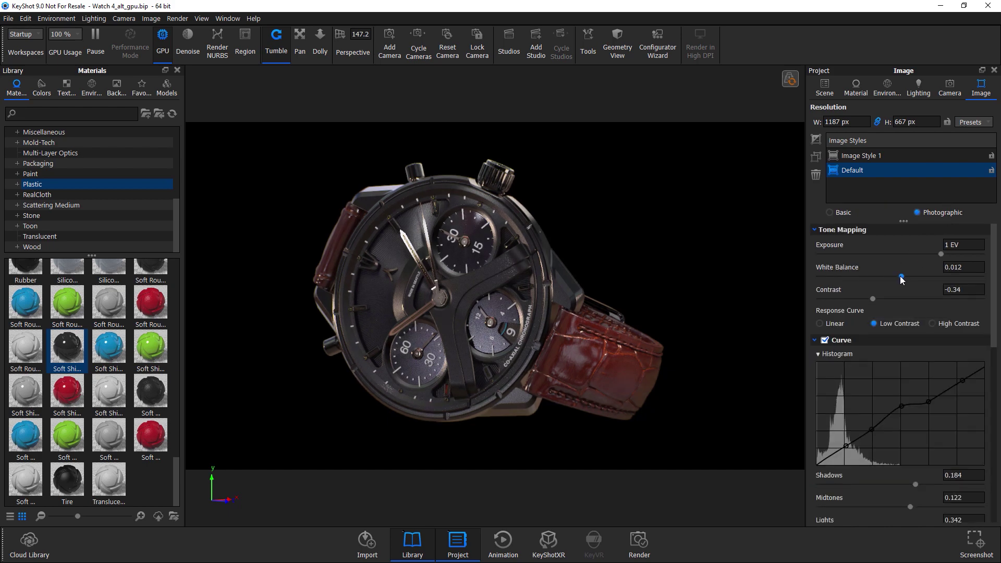
Set the Photographic White Balance to 0.11 and the Exposure to 0.644 EV.
{"action": "mouse_move", "coordinate": [899, 276]}
{"action": "left_mouse_down"}
{"action": "mouse_move", "coordinate": [883, 274]}
{"action": "mouse_move", "coordinate": [909, 275]}
{"action": "left_mouse_up"}
{"action": "scroll", "coordinate": [876, 281], "scroll_direction": "down", "scroll_amount": 1}
{"action": "scroll", "coordinate": [912, 313], "scroll_direction": "up", "scroll_amount": 1}
{"action": "left_click_drag", "start_coordinate": [942, 252], "coordinate": [949, 252]}
{"action": "left_click_drag", "start_coordinate": [977, 254], "coordinate": [917, 247]}
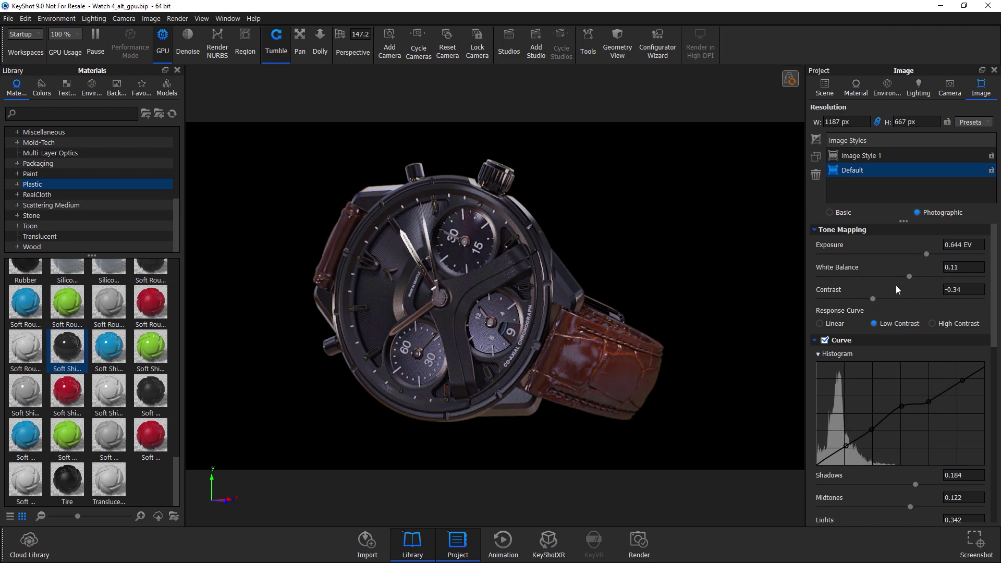
Set the Tone Mapping Contrast to -0.368 and turn the watch to view its dial from other angles.
{"action": "mouse_move", "coordinate": [873, 301]}
{"action": "left_mouse_down"}
{"action": "mouse_move", "coordinate": [901, 302]}
{"action": "mouse_move", "coordinate": [846, 308]}
{"action": "mouse_move", "coordinate": [920, 301]}
{"action": "mouse_move", "coordinate": [855, 304]}
{"action": "mouse_move", "coordinate": [872, 304]}
{"action": "left_mouse_up"}
{"action": "mouse_move", "coordinate": [873, 300]}
{"action": "left_mouse_down"}
{"action": "mouse_move", "coordinate": [857, 299]}
{"action": "mouse_move", "coordinate": [930, 300]}
{"action": "mouse_move", "coordinate": [871, 300]}
{"action": "left_mouse_up"}
{"action": "left_click_drag", "start_coordinate": [433, 279], "coordinate": [514, 270]}
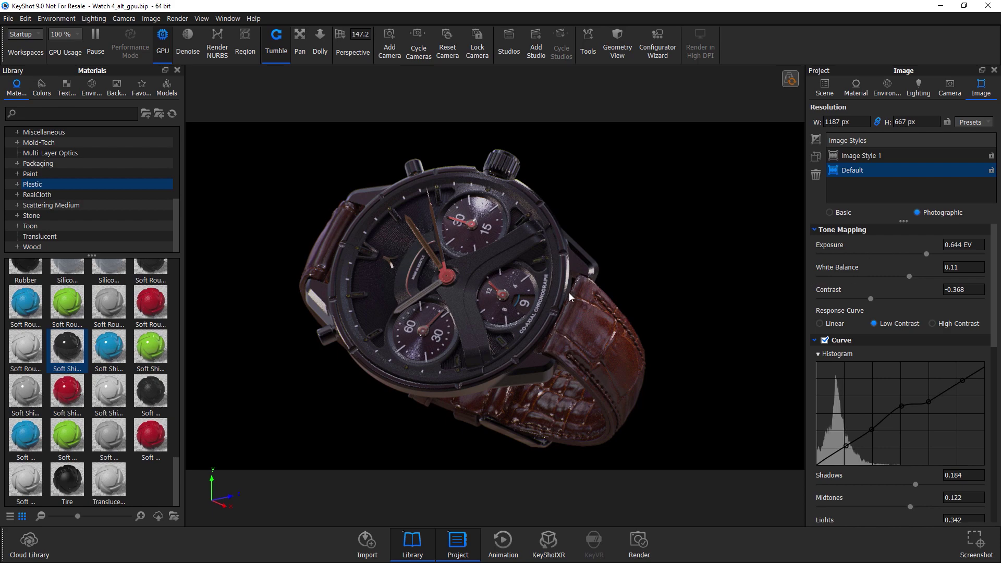
{"action": "left_click_drag", "start_coordinate": [569, 296], "coordinate": [599, 291]}
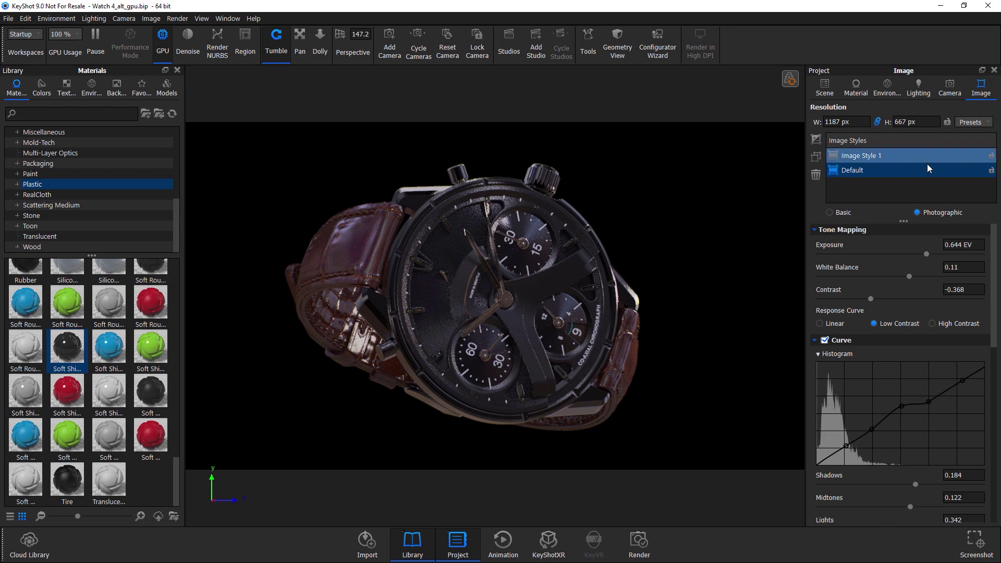
Compare the watch render with the Curve adjustment off and on, leaving it enabled.
{"action": "scroll", "coordinate": [887, 228], "scroll_direction": "down", "scroll_amount": 1}
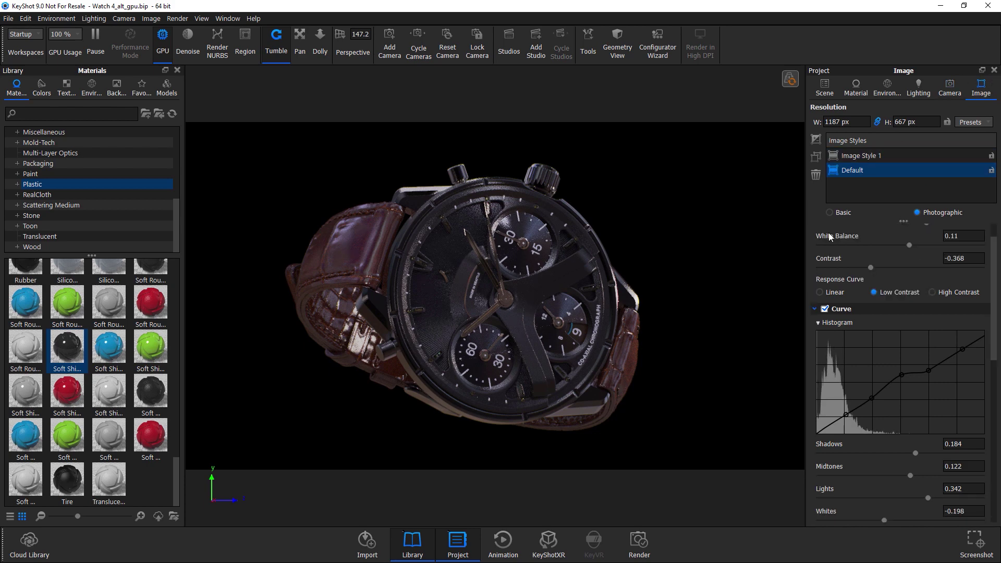
{"action": "scroll", "coordinate": [860, 338], "scroll_direction": "down", "scroll_amount": 1}
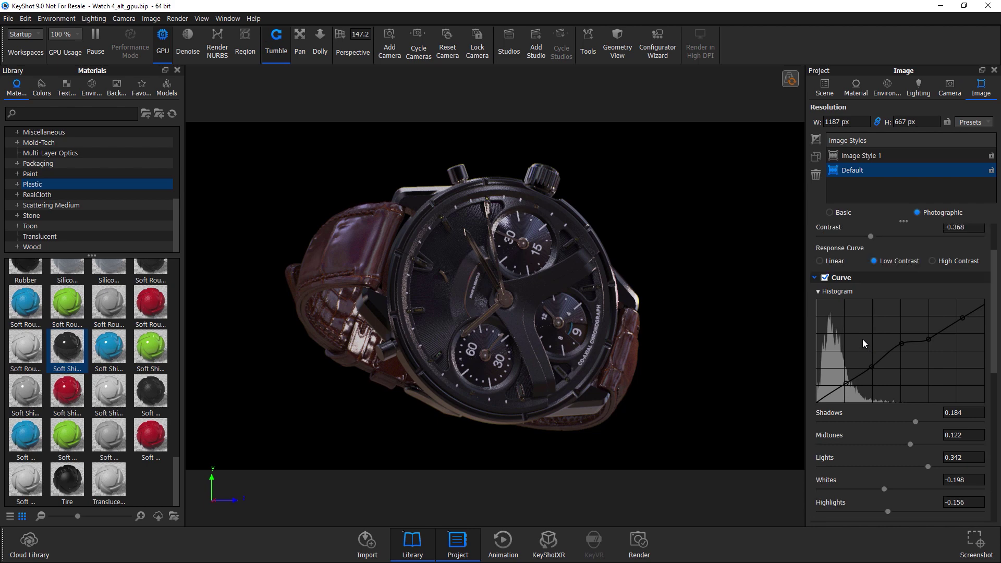
{"action": "left_click", "coordinate": [825, 278]}
{"action": "left_click", "coordinate": [824, 278]}
{"action": "left_click", "coordinate": [825, 278]}
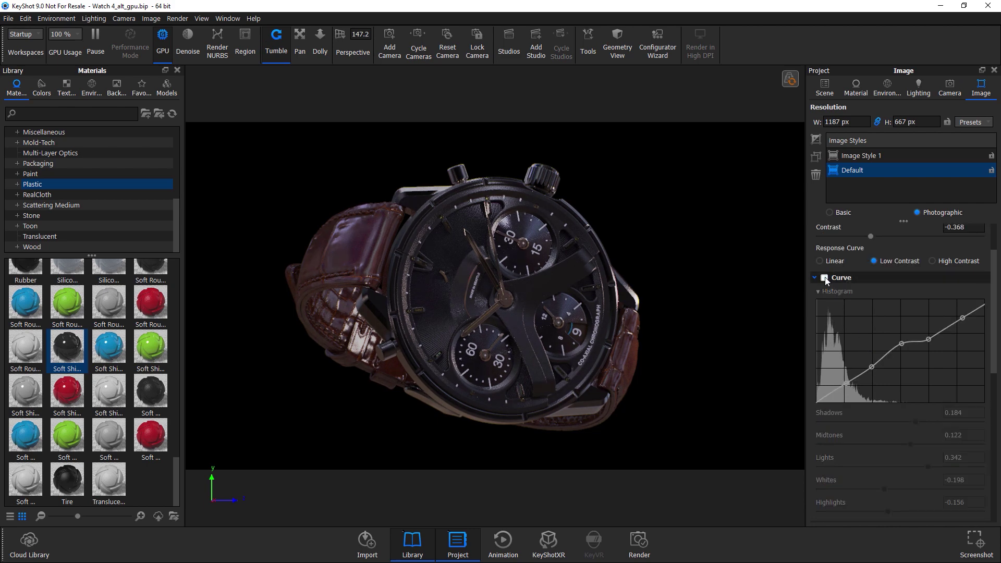
{"action": "left_click", "coordinate": [825, 278]}
{"action": "scroll", "coordinate": [852, 350], "scroll_direction": "down", "scroll_amount": 1}
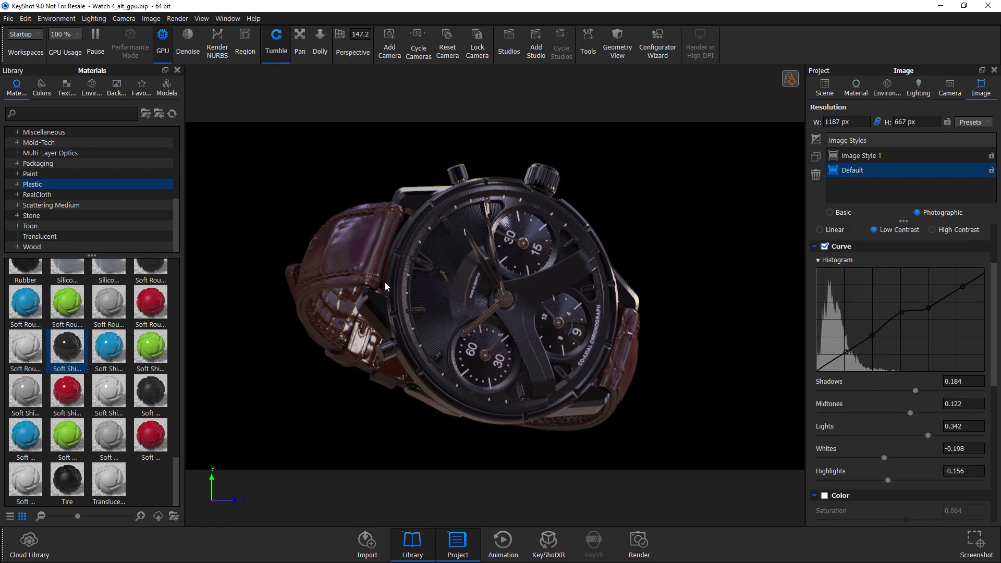
Turn the watch around to its case back and rotate the lighting environment to 313°.
{"action": "left_click_drag", "start_coordinate": [227, 220], "coordinate": [435, 176]}
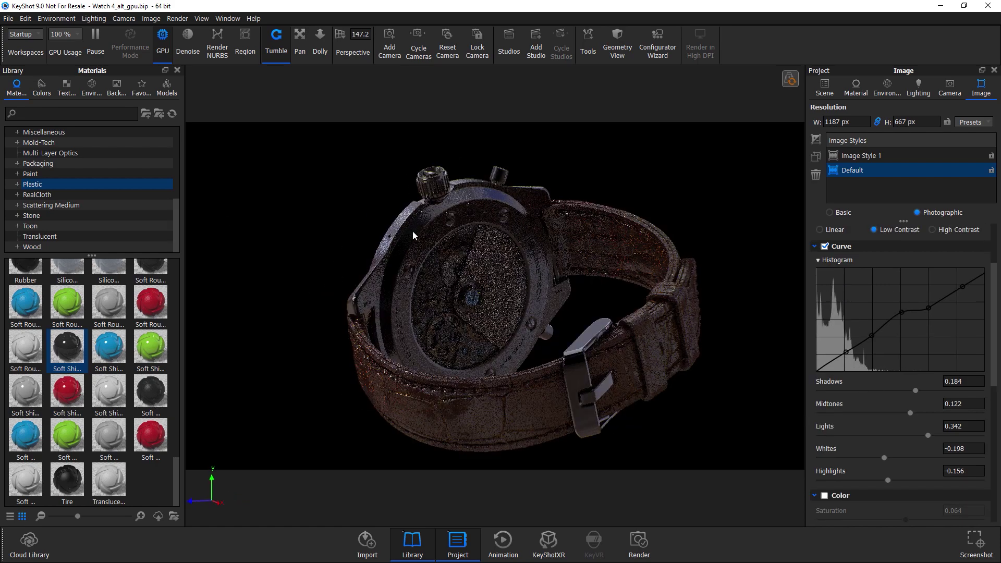
{"action": "left_click", "coordinate": [886, 88]}
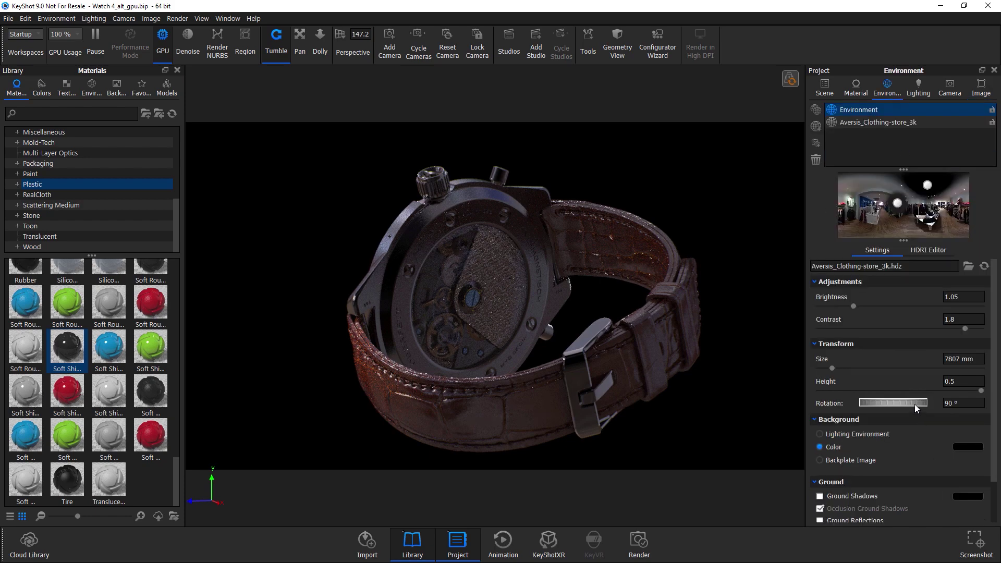
{"action": "left_click_drag", "start_coordinate": [914, 405], "coordinate": [800, 406]}
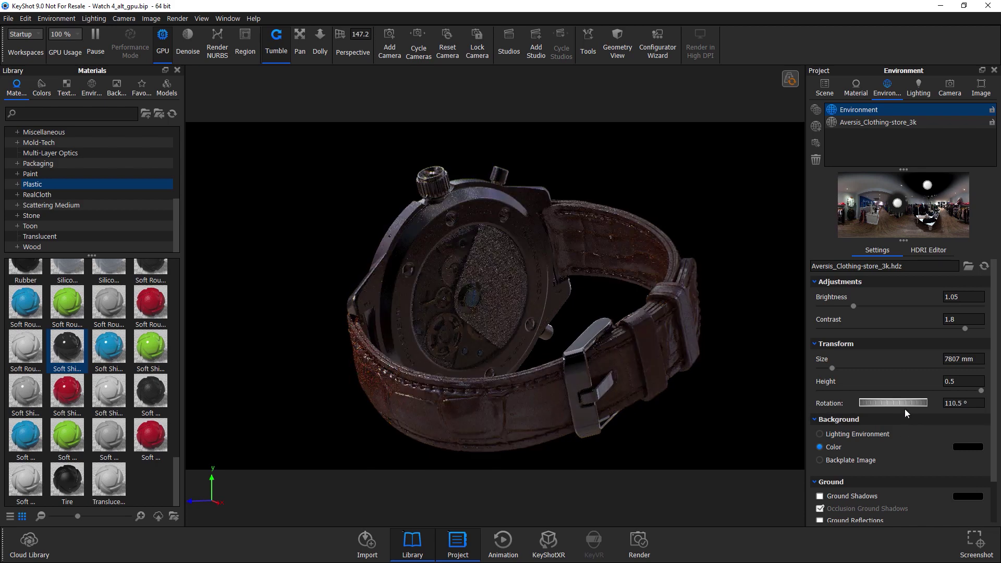
{"action": "mouse_move", "coordinate": [904, 409]}
{"action": "left_mouse_down"}
{"action": "mouse_move", "coordinate": [889, 401]}
{"action": "mouse_move", "coordinate": [912, 403]}
{"action": "left_mouse_up"}
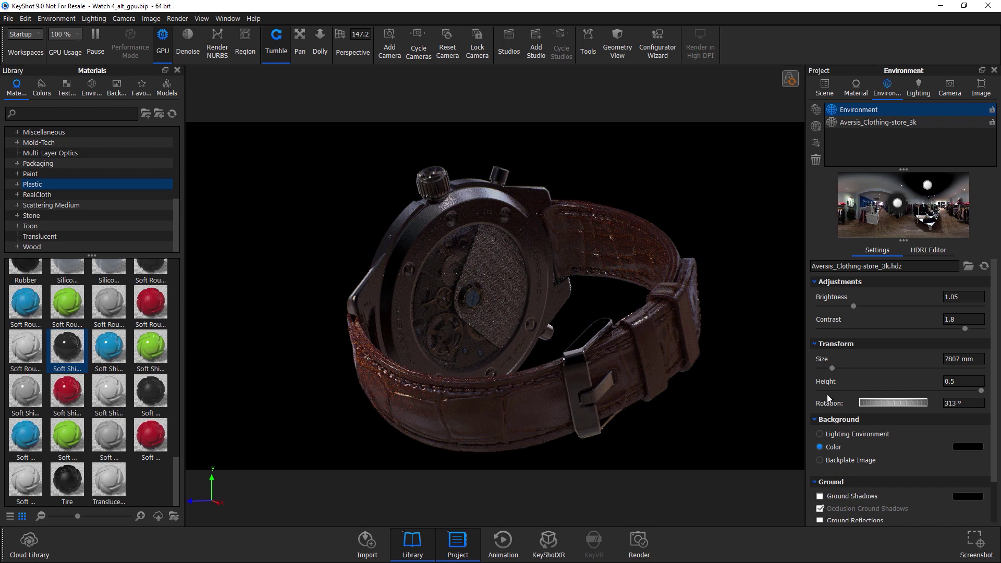
Compare the case back render with the Curve adjustment off and on, leave it enabled, and set Whites to -0.49 and Lights to 0.638.
{"action": "left_click", "coordinate": [980, 88]}
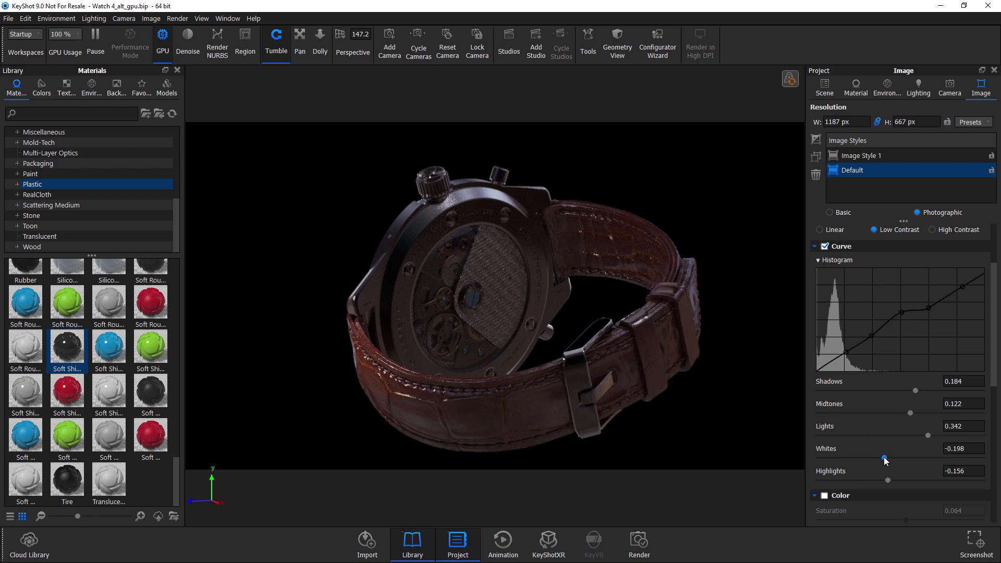
{"action": "left_click", "coordinate": [824, 246]}
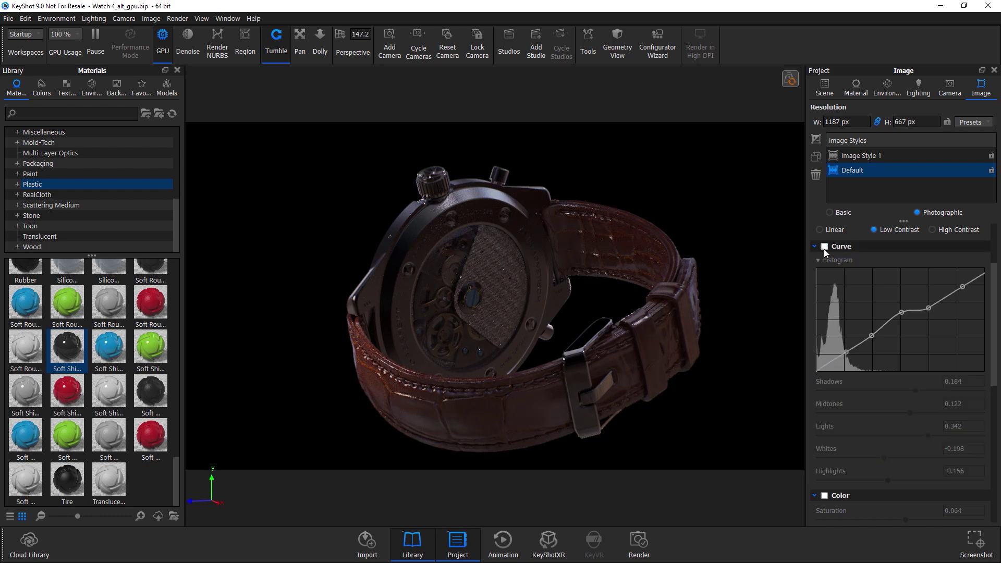
{"action": "left_click", "coordinate": [823, 246]}
{"action": "left_click", "coordinate": [824, 246]}
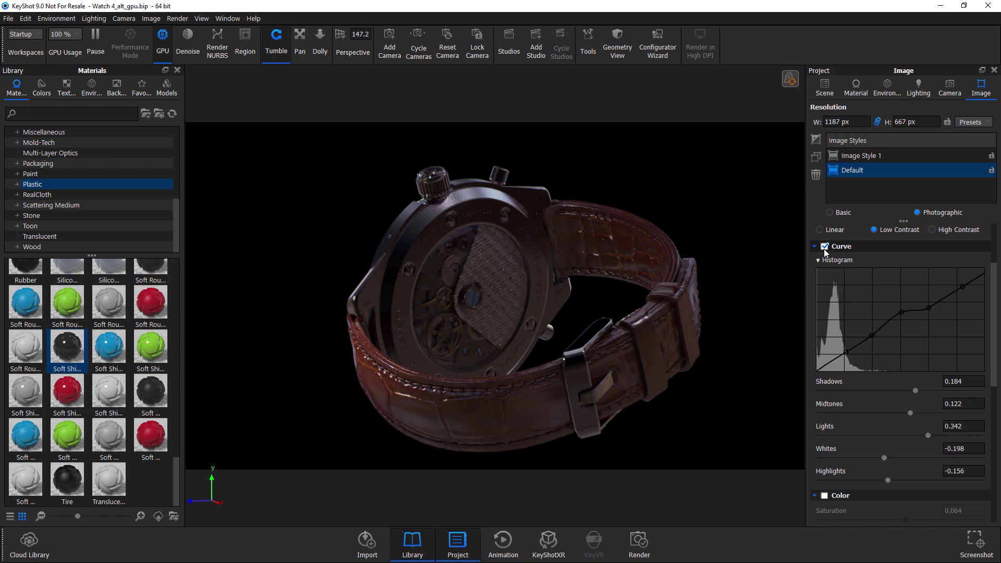
{"action": "left_click", "coordinate": [823, 246]}
{"action": "left_click", "coordinate": [823, 246]}
{"action": "left_click_drag", "start_coordinate": [884, 457], "coordinate": [860, 457]}
{"action": "left_click_drag", "start_coordinate": [899, 436], "coordinate": [948, 430]}
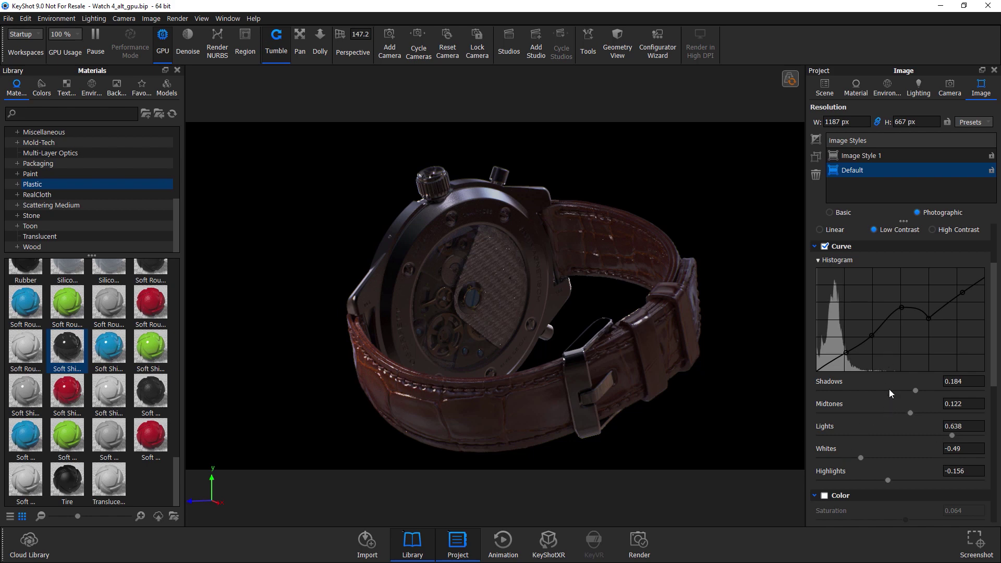
Enable the Color adjustment of the Default style and adjust its Saturation and Vibrance for a richer leather strap colour.
{"action": "scroll", "coordinate": [889, 389], "scroll_direction": "down", "scroll_amount": 3}
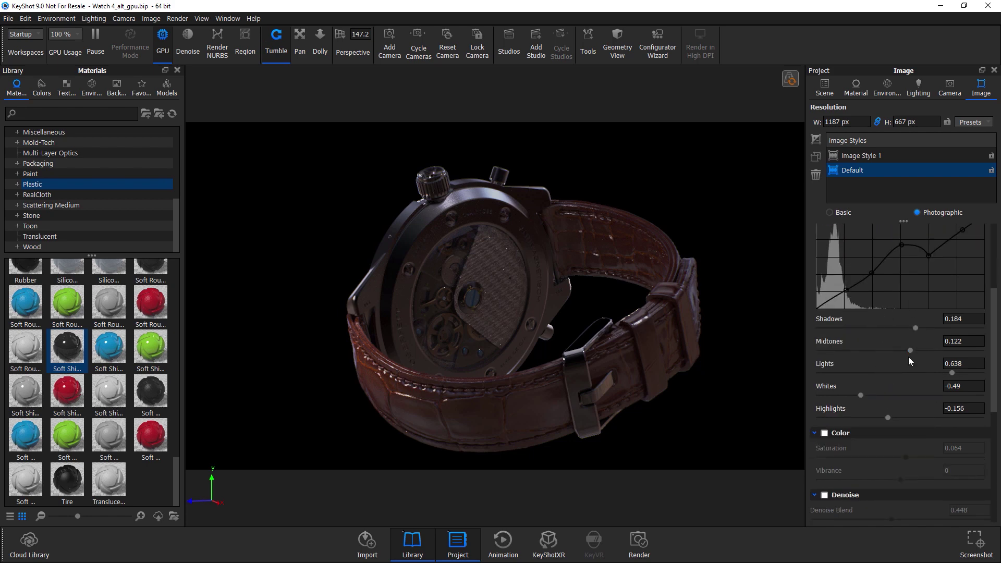
{"action": "scroll", "coordinate": [938, 323], "scroll_direction": "down", "scroll_amount": 3}
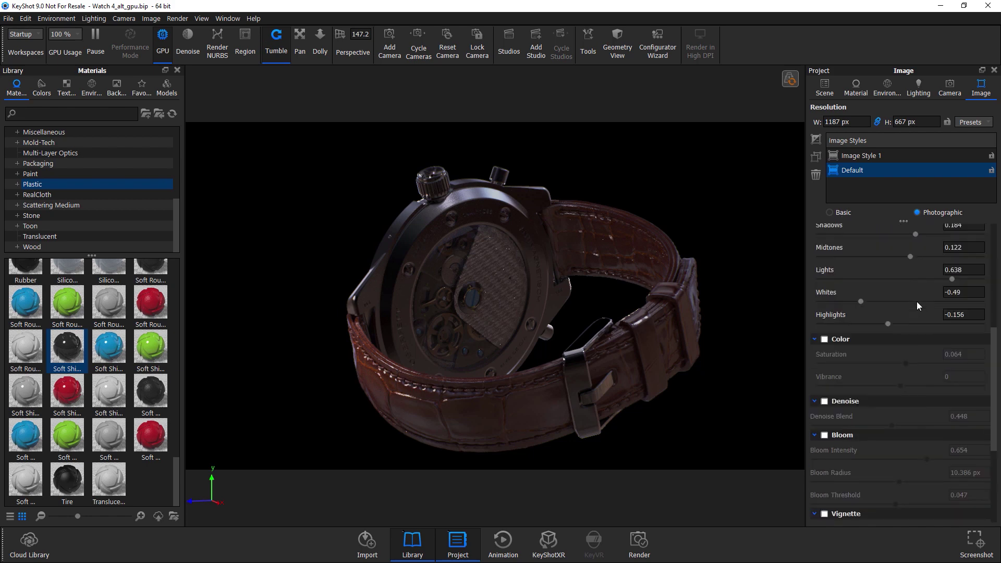
{"action": "left_click", "coordinate": [822, 340]}
{"action": "left_click", "coordinate": [823, 339]}
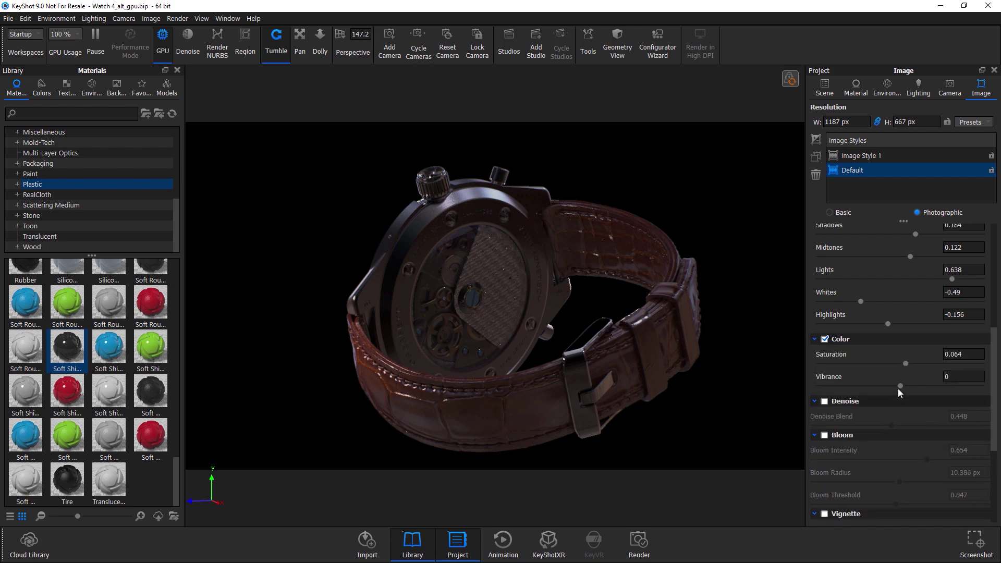
{"action": "left_click_drag", "start_coordinate": [905, 363], "coordinate": [923, 387]}
{"action": "left_click_drag", "start_coordinate": [963, 382], "coordinate": [892, 384]}
{"action": "left_click_drag", "start_coordinate": [942, 386], "coordinate": [922, 386]}
Look over the remaining Photographic image effects and turn the watch back to view its dial.
{"action": "scroll", "coordinate": [936, 271], "scroll_direction": "down", "scroll_amount": 1}
{"action": "scroll", "coordinate": [865, 398], "scroll_direction": "down", "scroll_amount": 4}
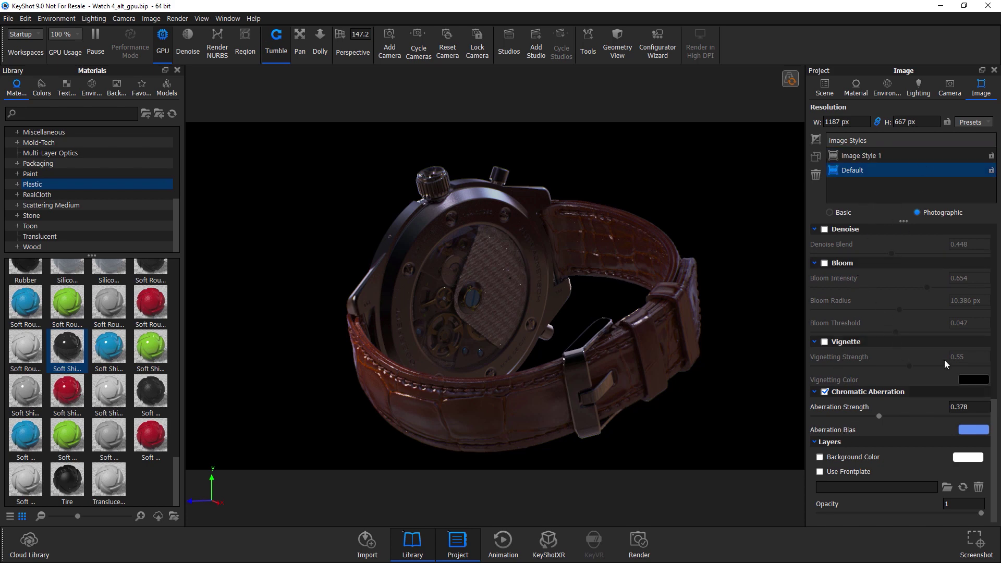
{"action": "scroll", "coordinate": [945, 363], "scroll_direction": "up", "scroll_amount": 12}
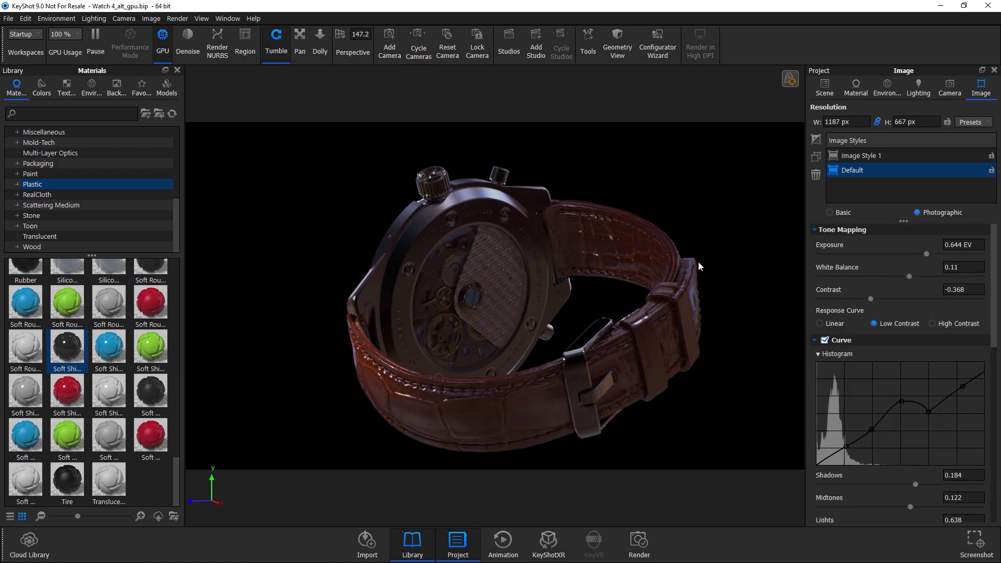
{"action": "left_click_drag", "start_coordinate": [479, 233], "coordinate": [448, 270]}
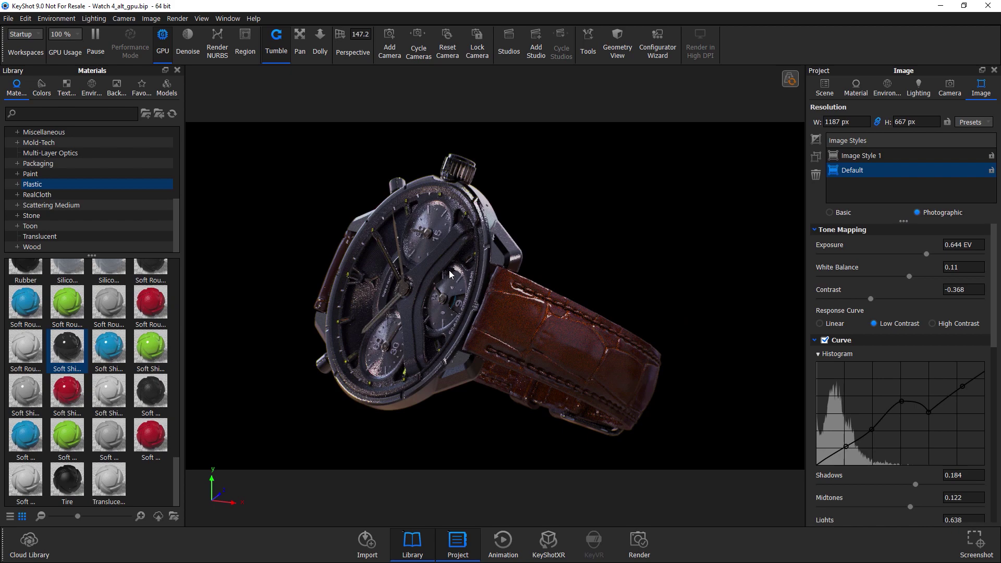
{"action": "left_click_drag", "start_coordinate": [502, 301], "coordinate": [590, 239]}
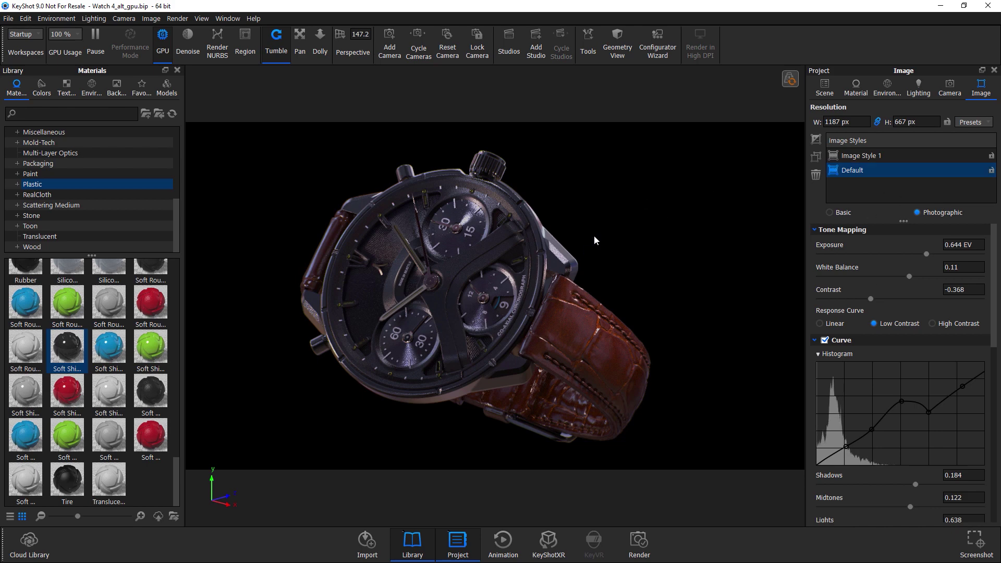
Switch the Default style back to Basic mode, disable Chromatic Aberration, and display the camera settings.
{"action": "left_click", "coordinate": [857, 214]}
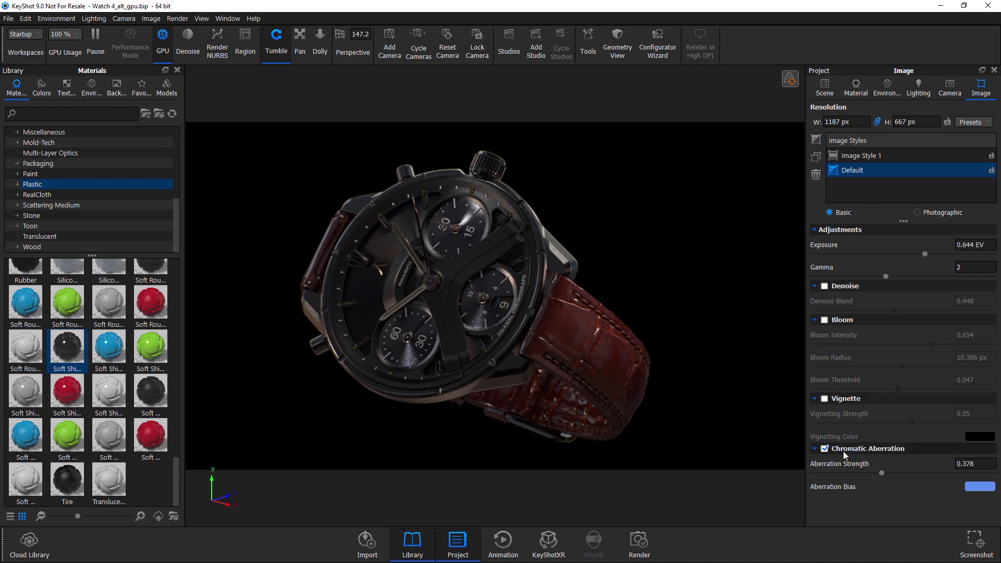
{"action": "left_click", "coordinate": [824, 448]}
{"action": "left_click", "coordinate": [949, 88]}
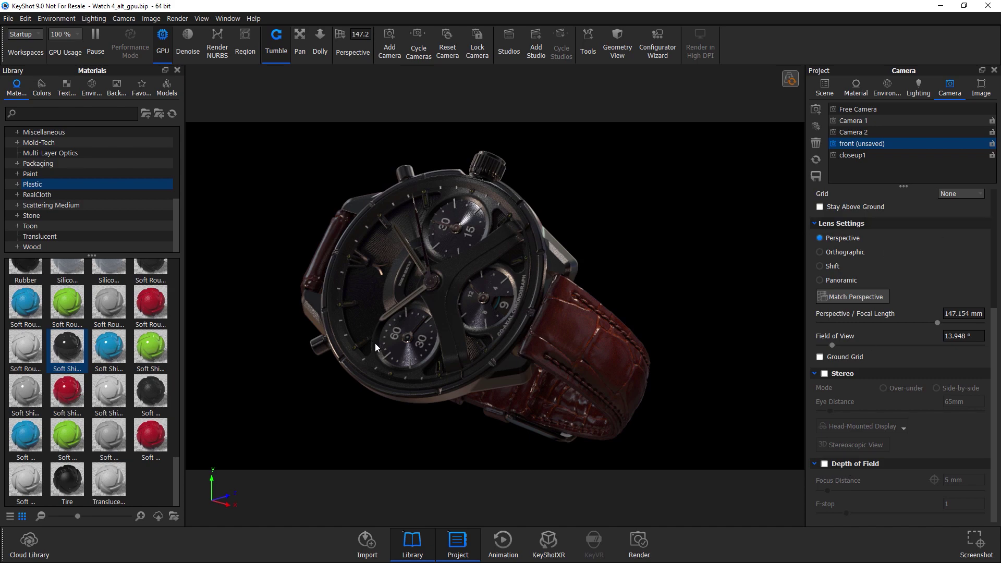
{"action": "left_click_drag", "start_coordinate": [374, 343], "coordinate": [449, 279]}
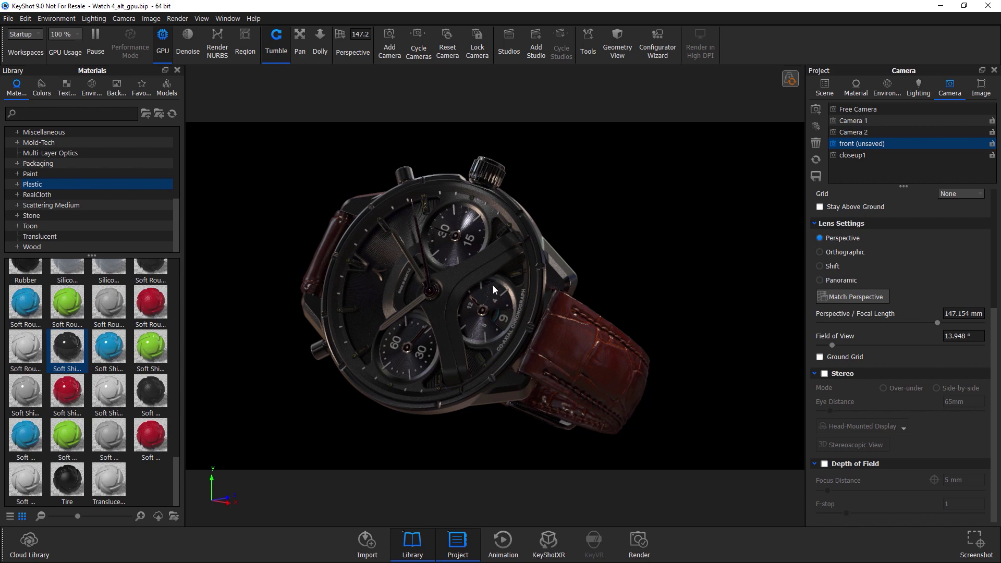
Start rendering the still image Watch 3.136.jpg as a 3840 x 2158 px JPEG and maximize the render output window.
{"action": "left_click", "coordinate": [178, 18]}
{"action": "left_click", "coordinate": [188, 137]}
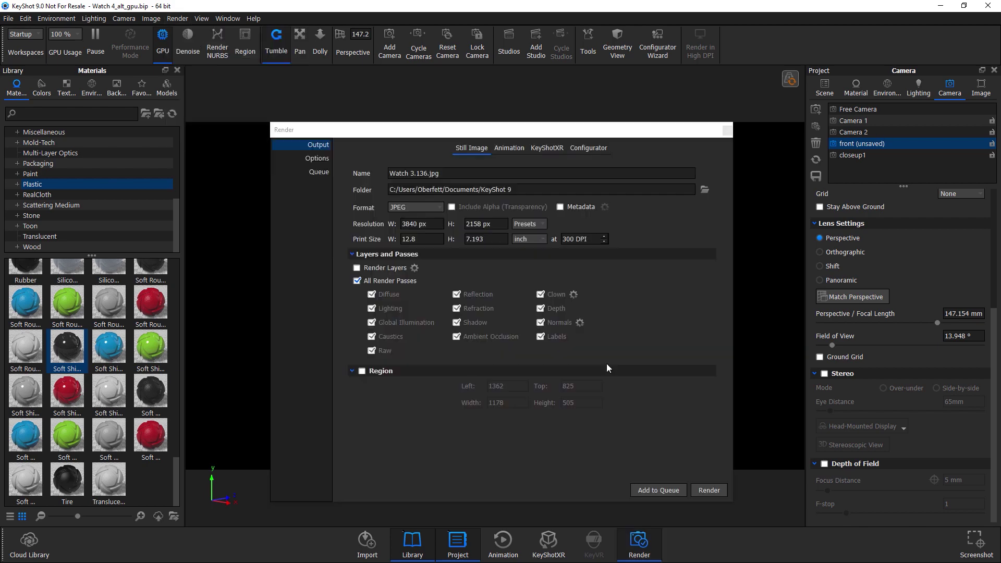
{"action": "left_click_drag", "start_coordinate": [508, 132], "coordinate": [490, 88]}
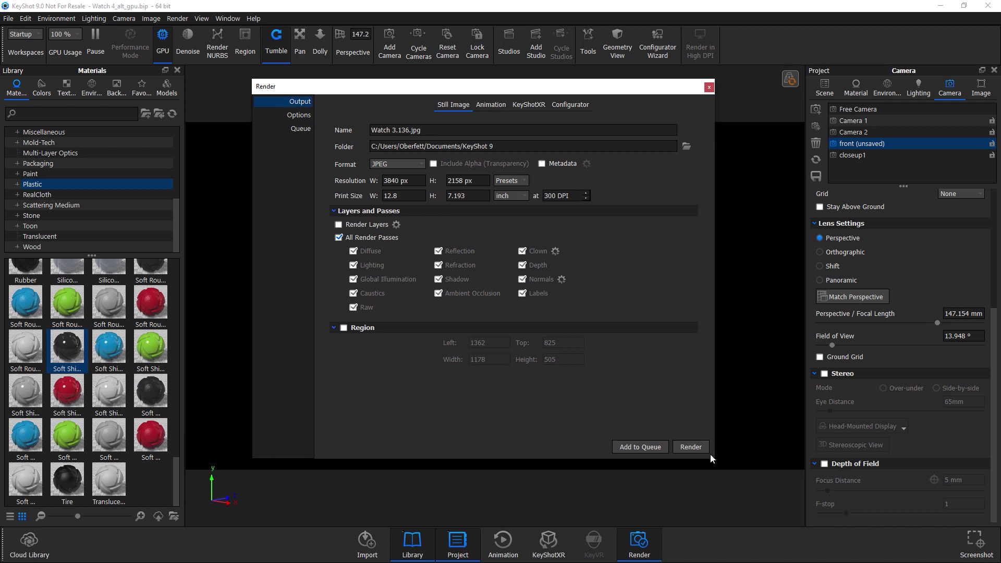
{"action": "left_click", "coordinate": [690, 448]}
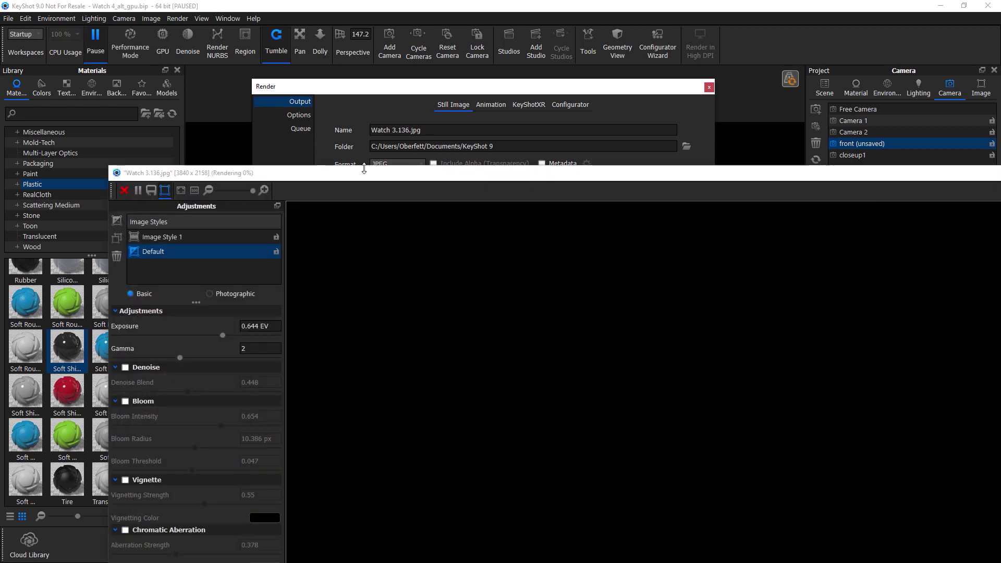
{"action": "left_click_drag", "start_coordinate": [361, 170], "coordinate": [271, 27]}
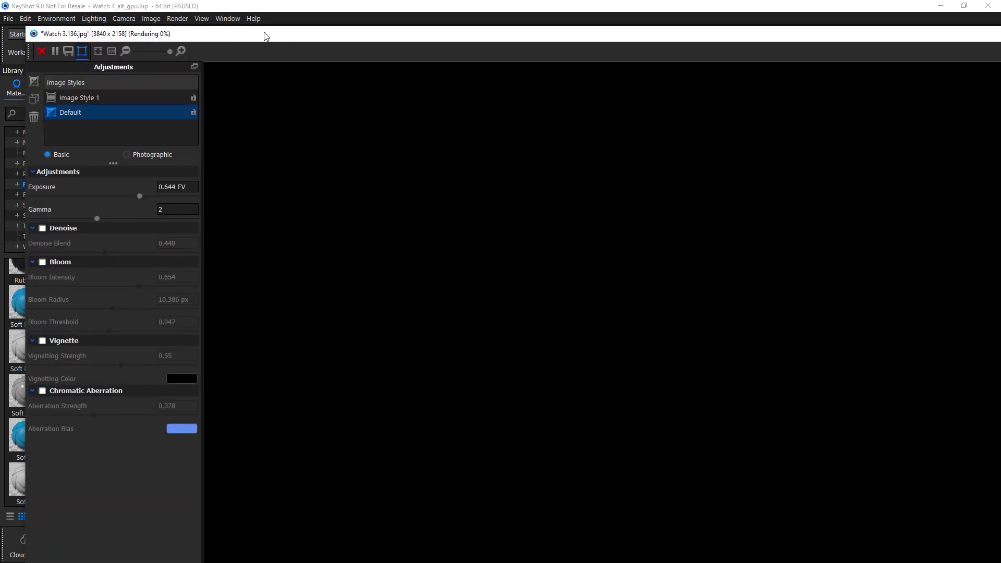
{"action": "double_click", "coordinate": [263, 26]}
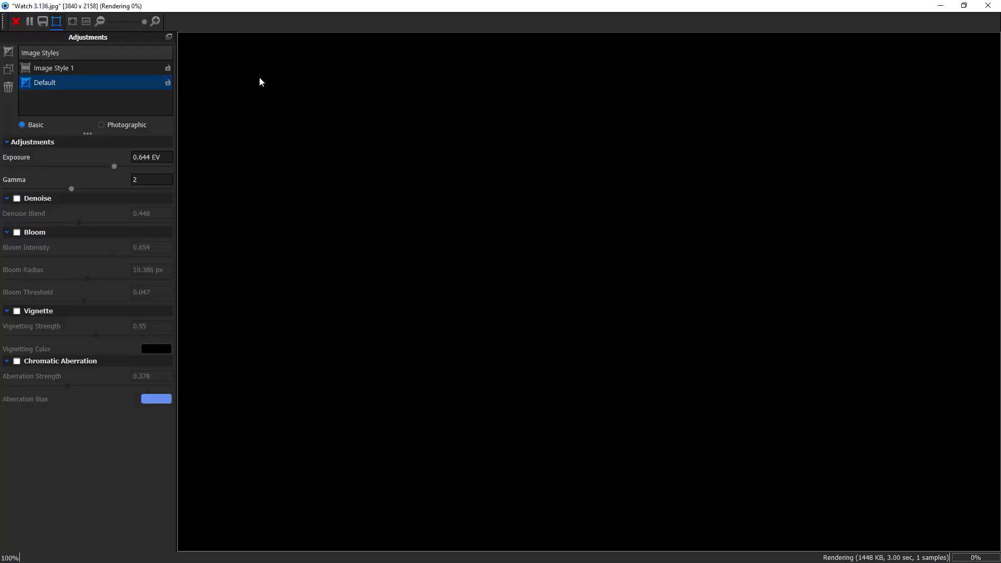
Try Photographic mode on the render output, return to Basic mode, and set the Exposure to 1.656 EV.
{"action": "left_click", "coordinate": [115, 126]}
{"action": "left_click", "coordinate": [37, 125]}
{"action": "scroll", "coordinate": [568, 290], "scroll_direction": "down", "scroll_amount": 2}
{"action": "scroll", "coordinate": [581, 291], "scroll_direction": "down", "scroll_amount": 1}
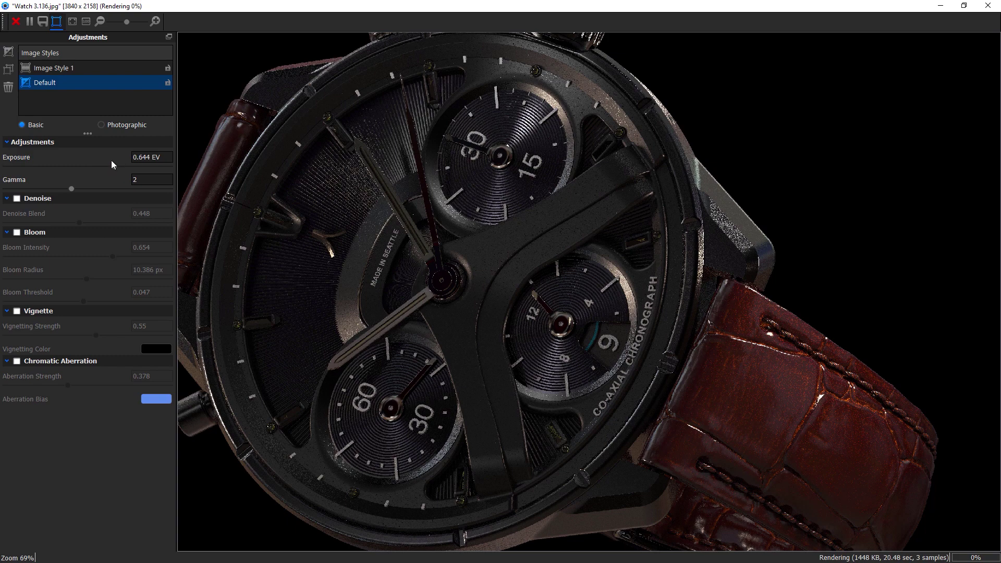
{"action": "mouse_move", "coordinate": [114, 167]}
{"action": "left_mouse_down"}
{"action": "mouse_move", "coordinate": [131, 168]}
{"action": "mouse_move", "coordinate": [118, 166]}
{"action": "left_mouse_up"}
{"action": "left_click", "coordinate": [149, 166]}
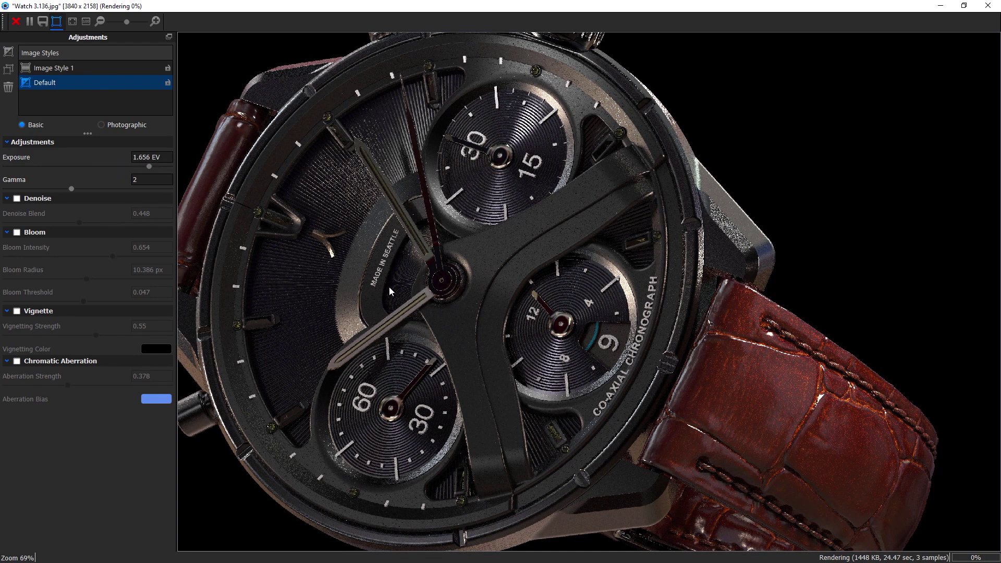